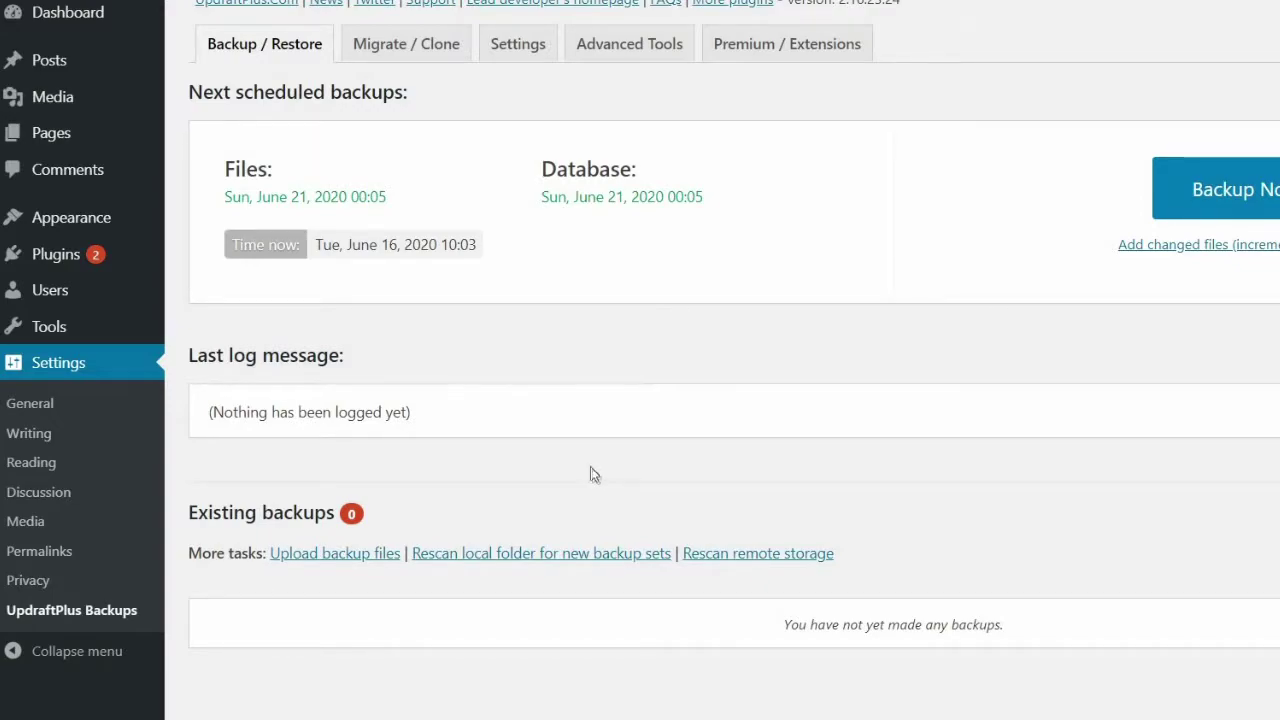
# Switch UpdraftPlus Backups to its Settings tab to show schedules and remote storage options
pyautogui.click(517, 47)
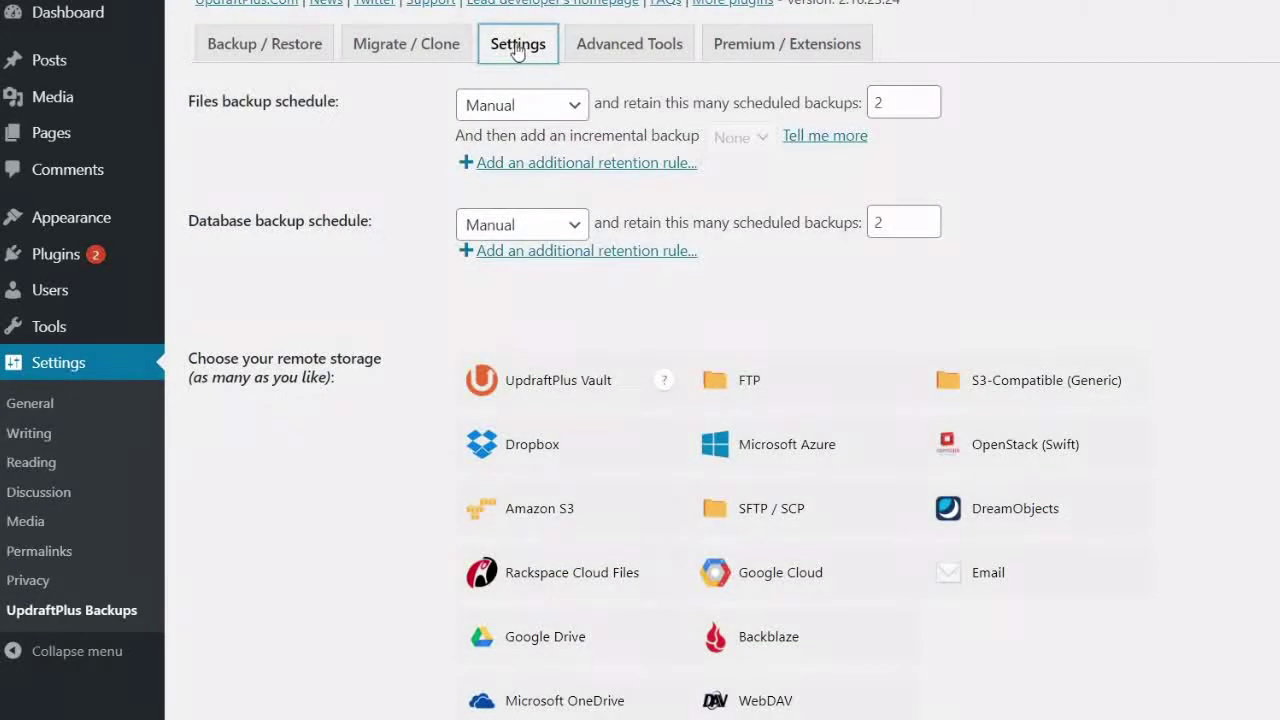
# Select the Google Cloud storage tile and open its Google API Console link in a new tab
pyautogui.scroll(-2, 404, 193)
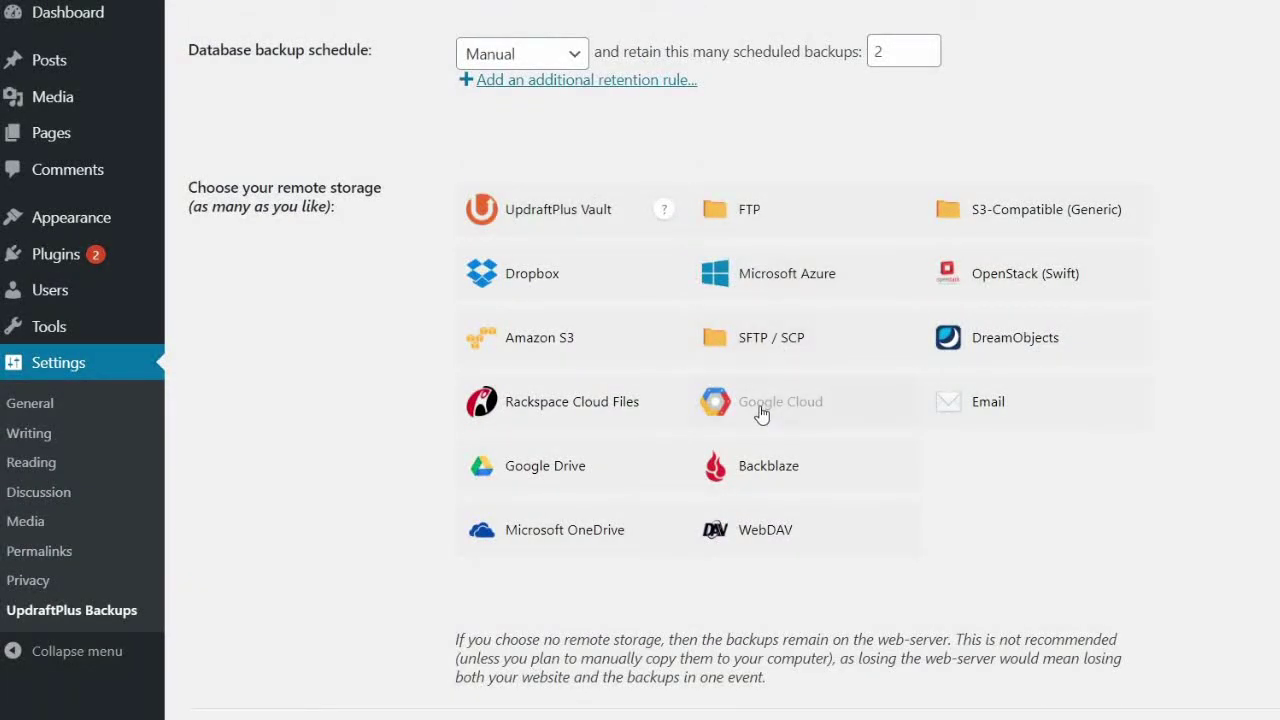
pyautogui.click(761, 414)
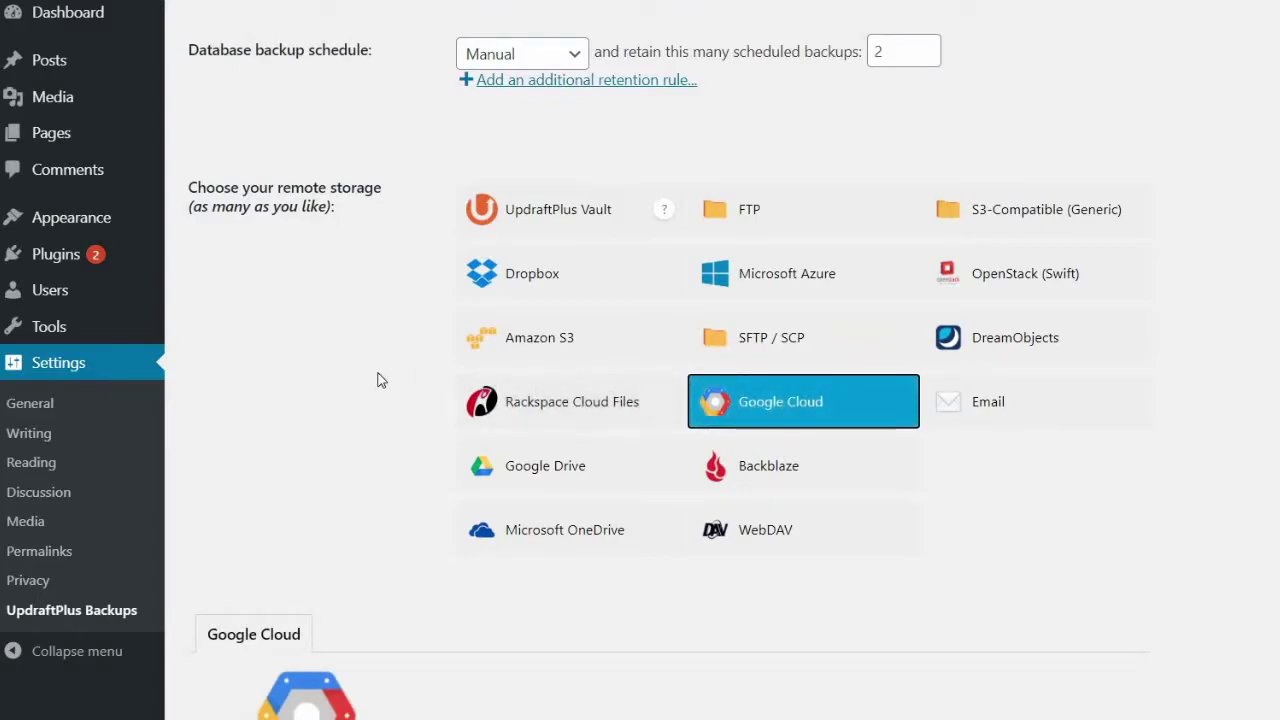
pyautogui.scroll(-5, 378, 380)
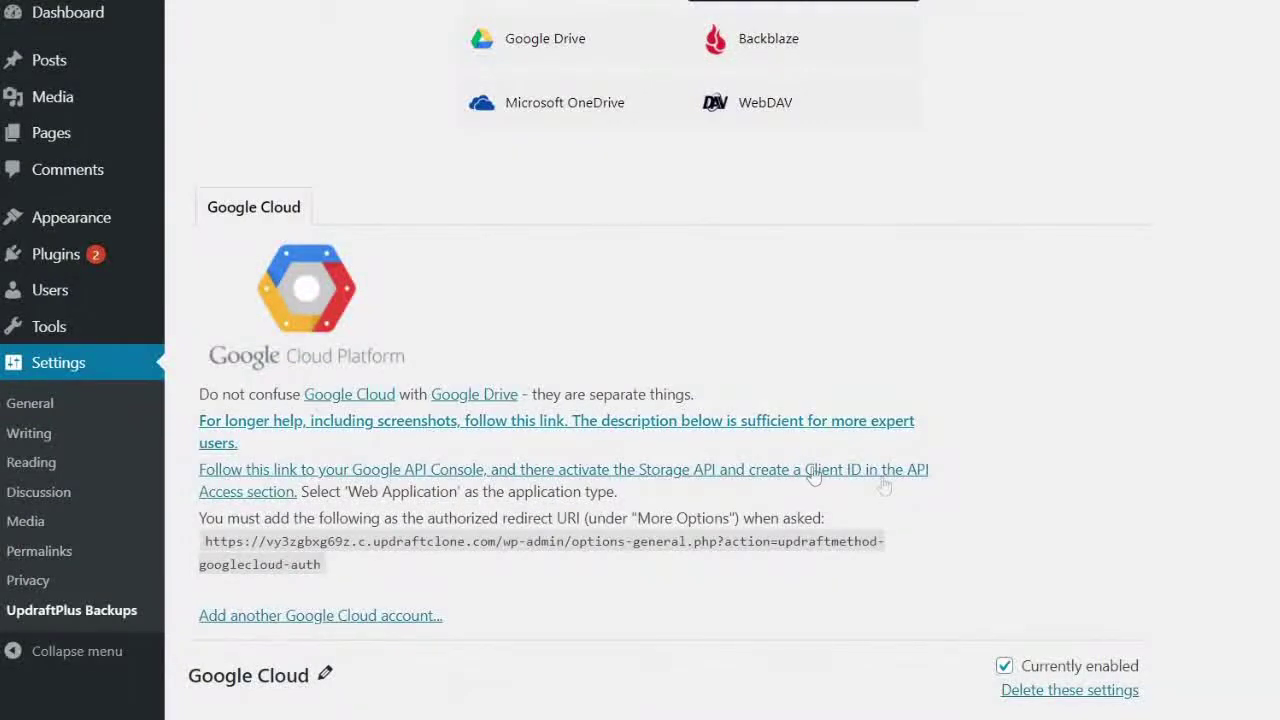
pyautogui.moveTo(640, 491); pyautogui.dragTo(198, 470)
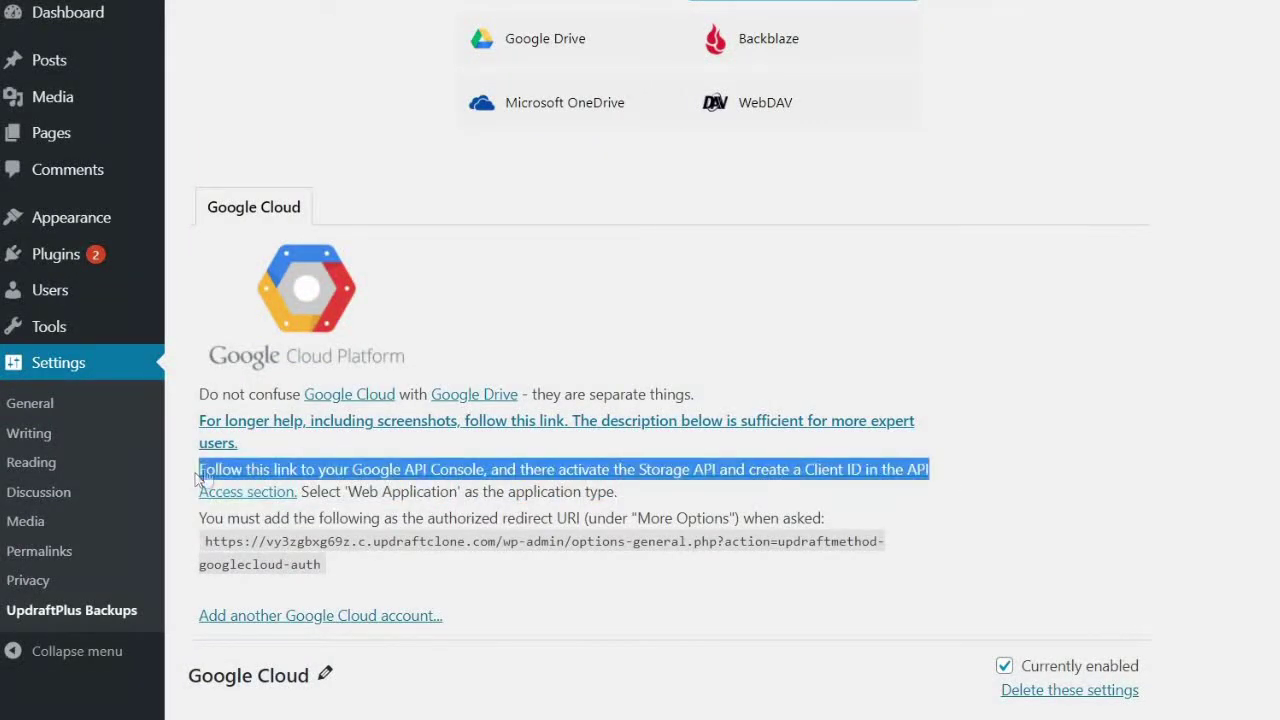
pyautogui.rightClick(329, 477)
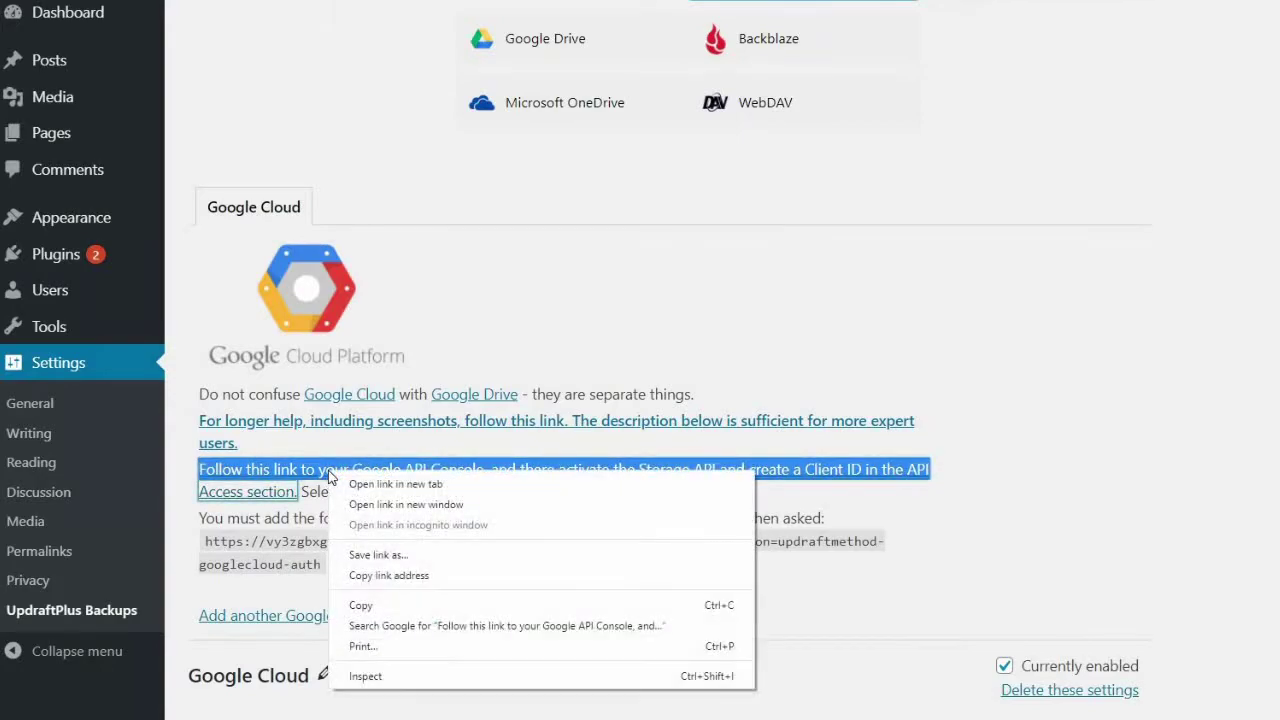
pyautogui.click(395, 484)
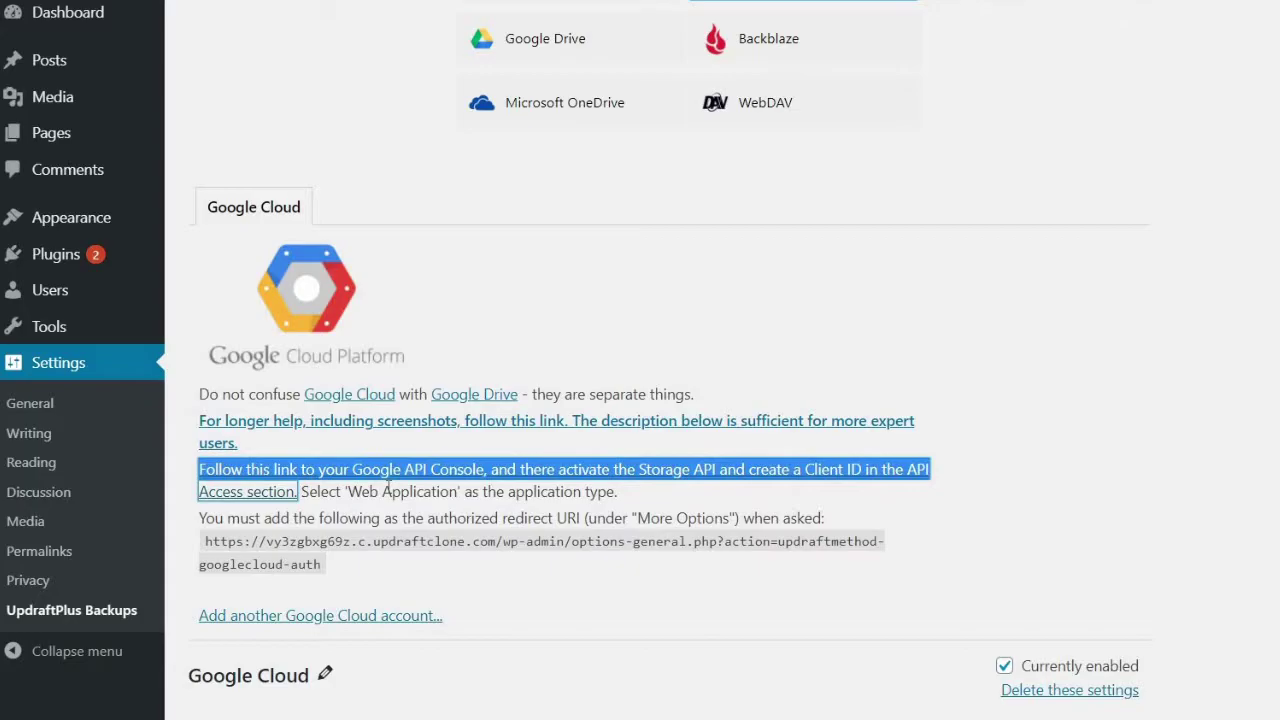
pyautogui.hotkey('ctrl', 'Tab')
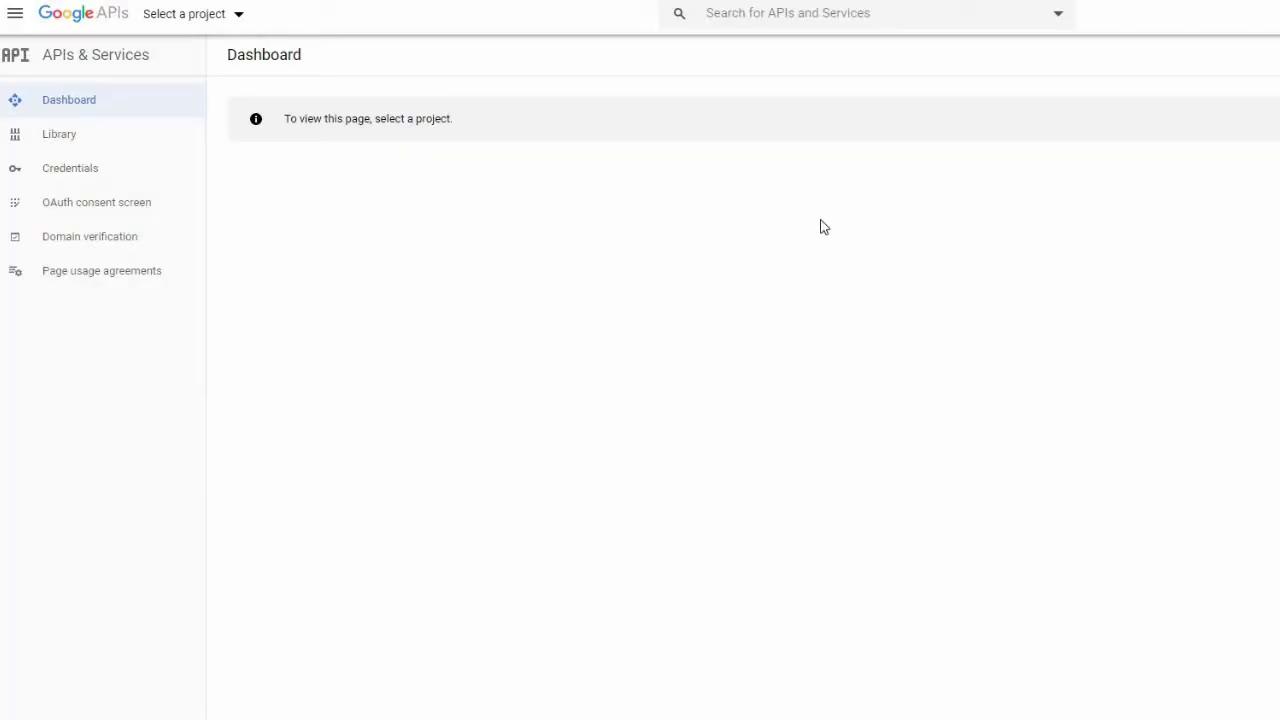
# Start a new Google Cloud project named UpdraftPlus
pyautogui.click(233, 15)
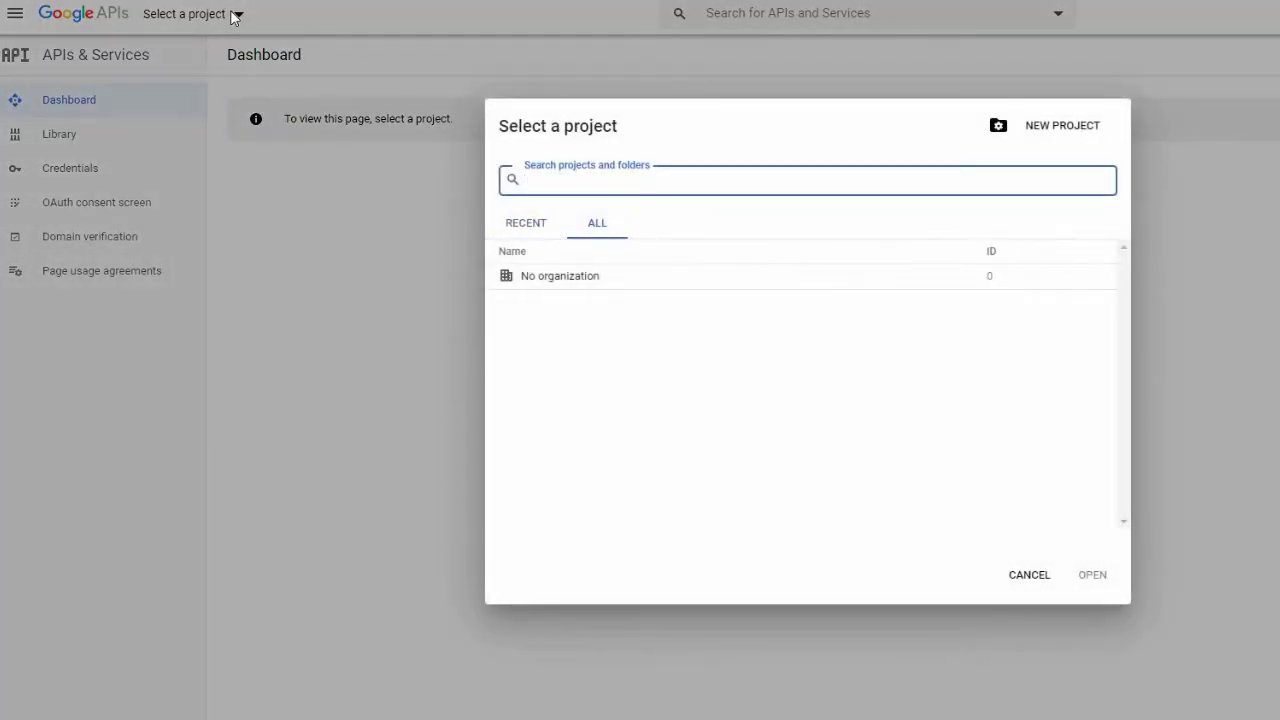
pyautogui.click(1050, 128)
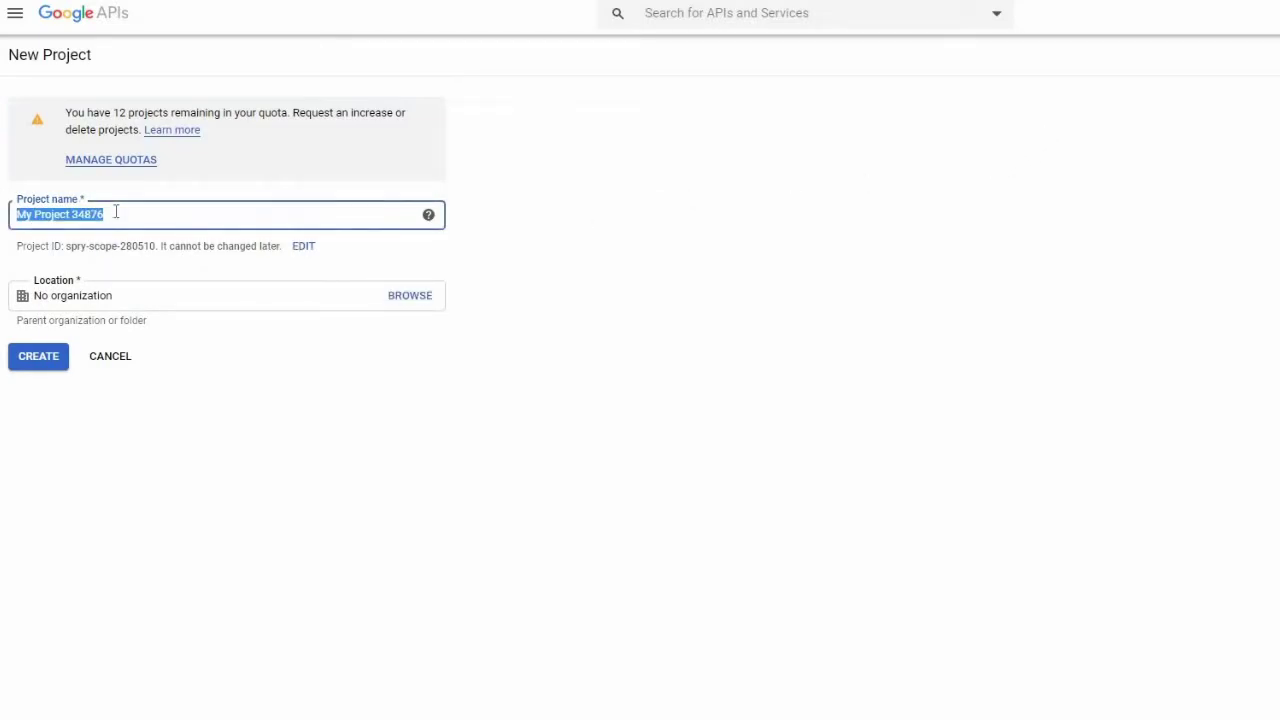
pyautogui.press('BackSpace')
pyautogui.write('UpdraftPlus')
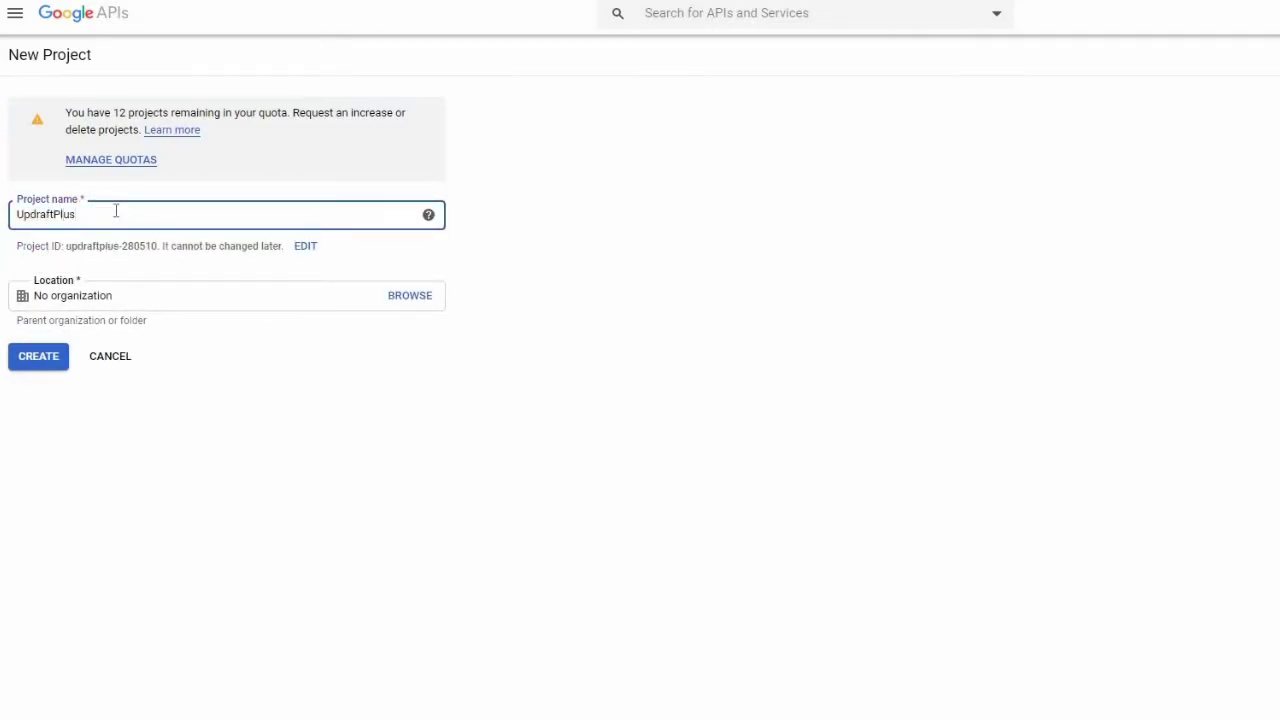
# Copy the project ID updraftplus-280510 and create the project
pyautogui.click(304, 247)
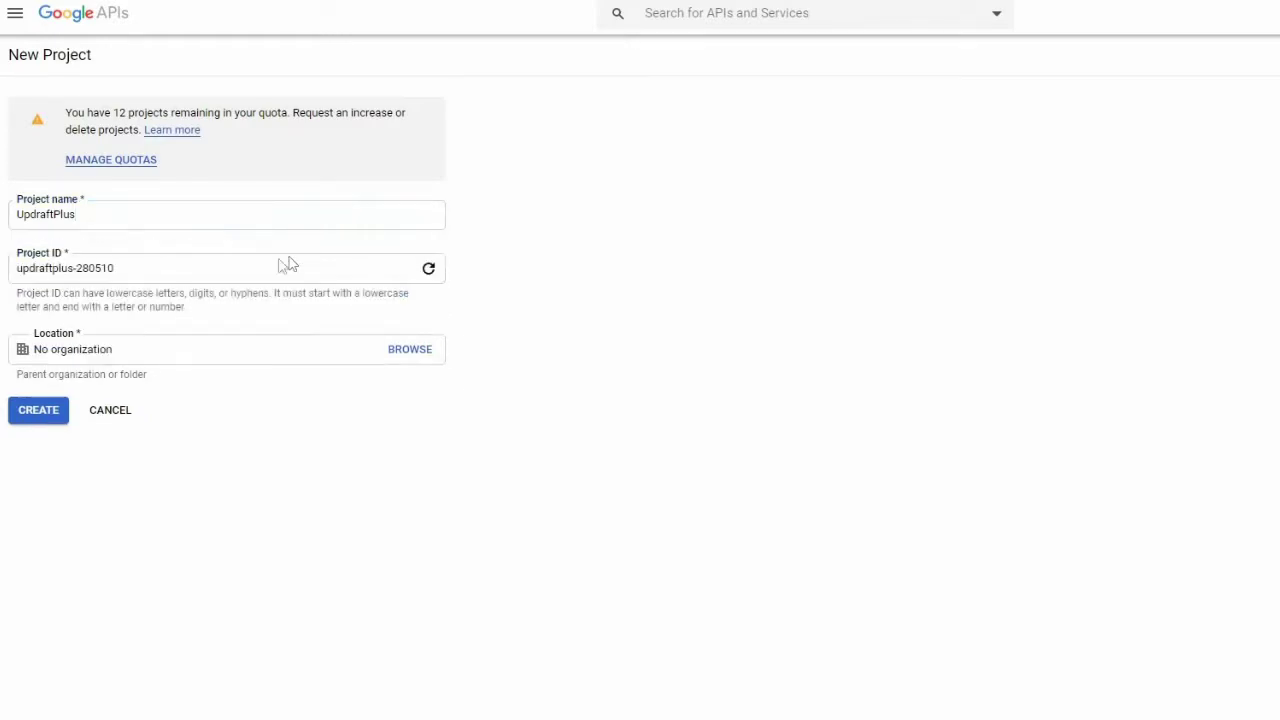
pyautogui.tripleClick(60, 268)
pyautogui.rightClick(60, 272)
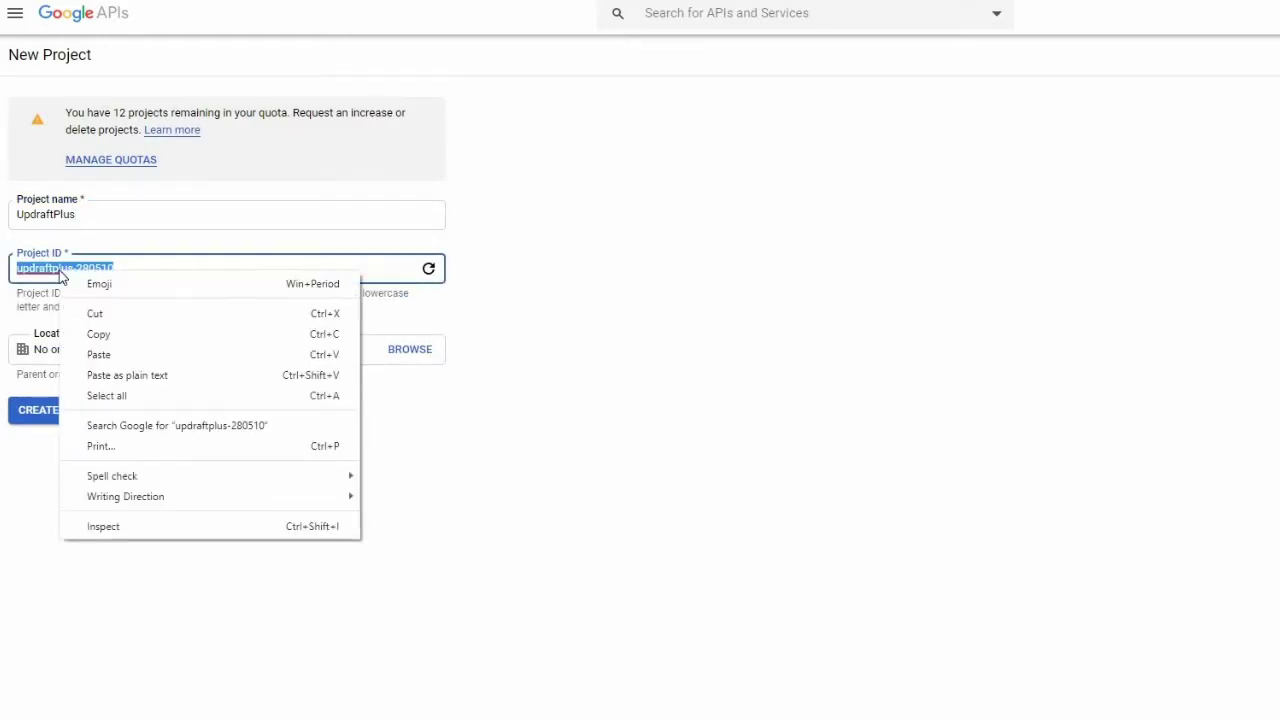
pyautogui.click(93, 338)
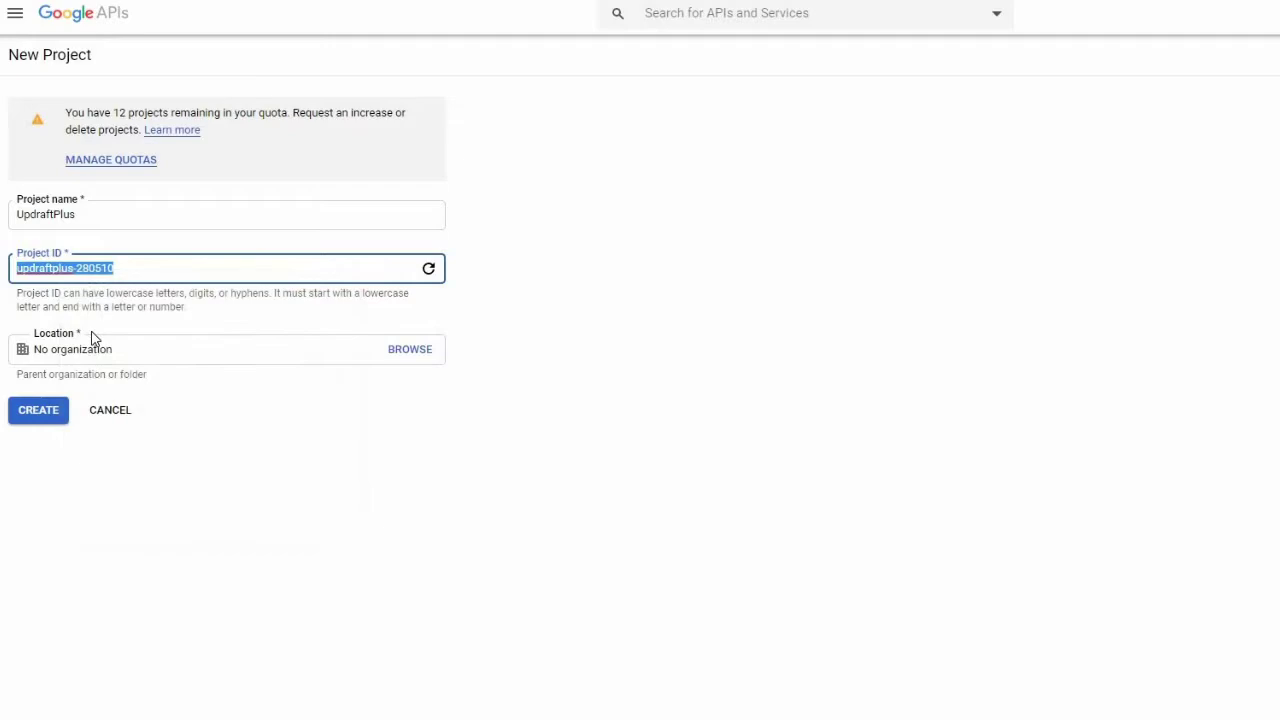
pyautogui.click(38, 420)
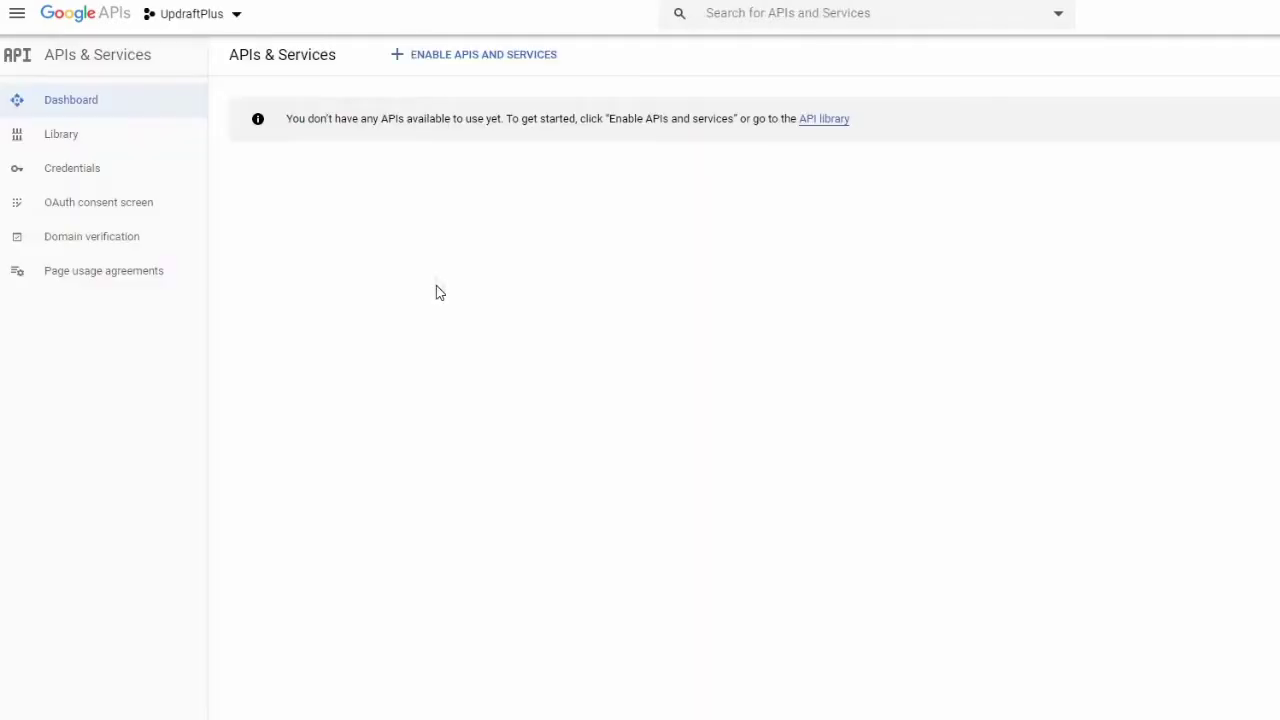
# Browse the API Library and open the Cloud Storage API
pyautogui.click(470, 60)
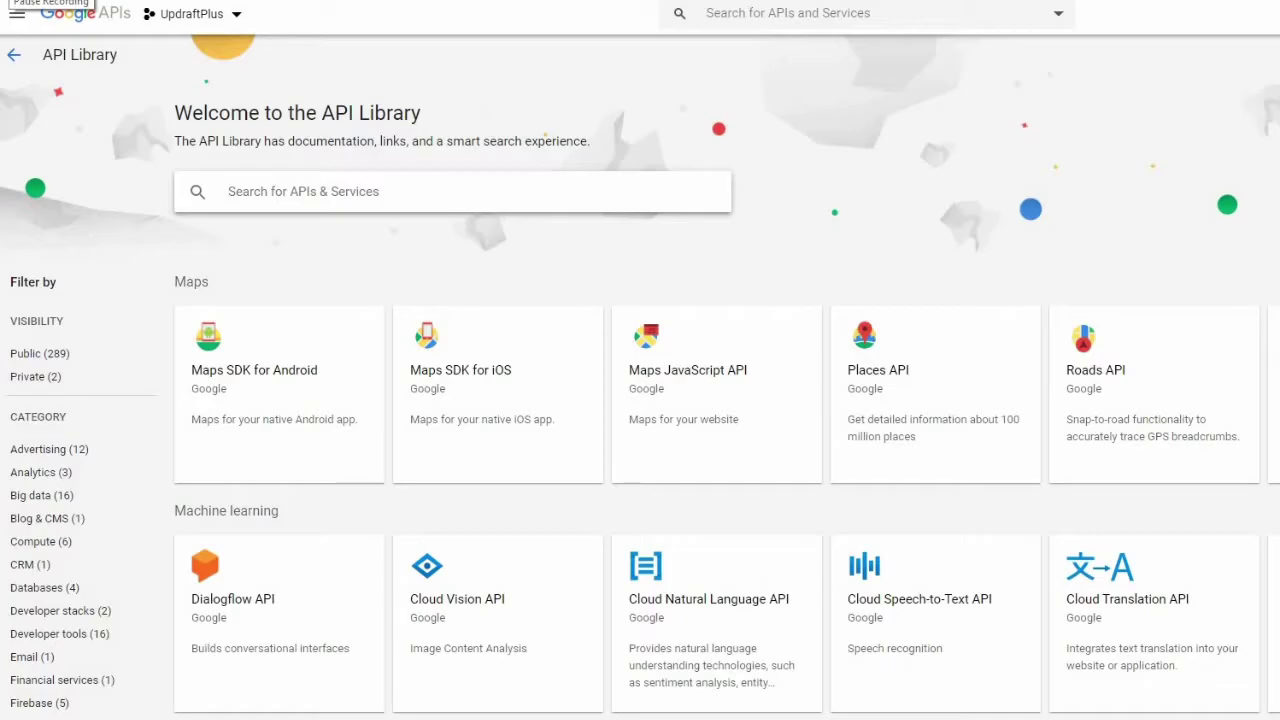
pyautogui.scroll(-6, 527, 256)
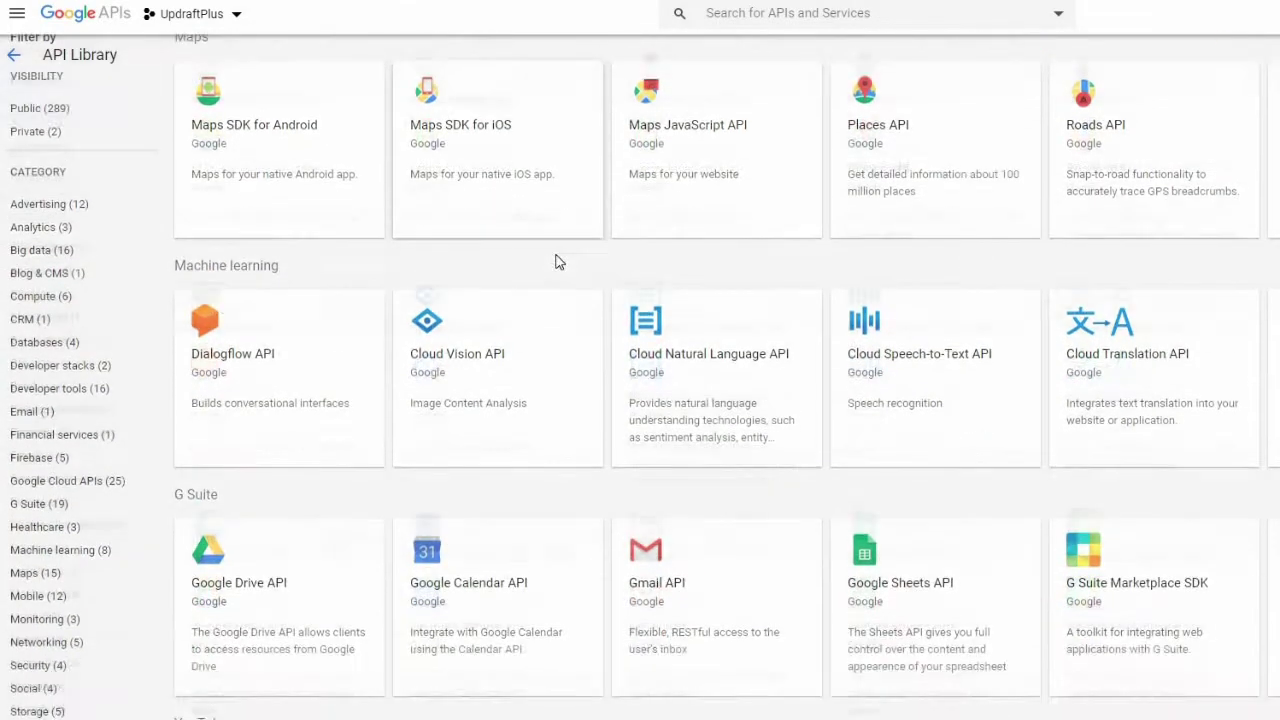
pyautogui.scroll(-7, 530, 279)
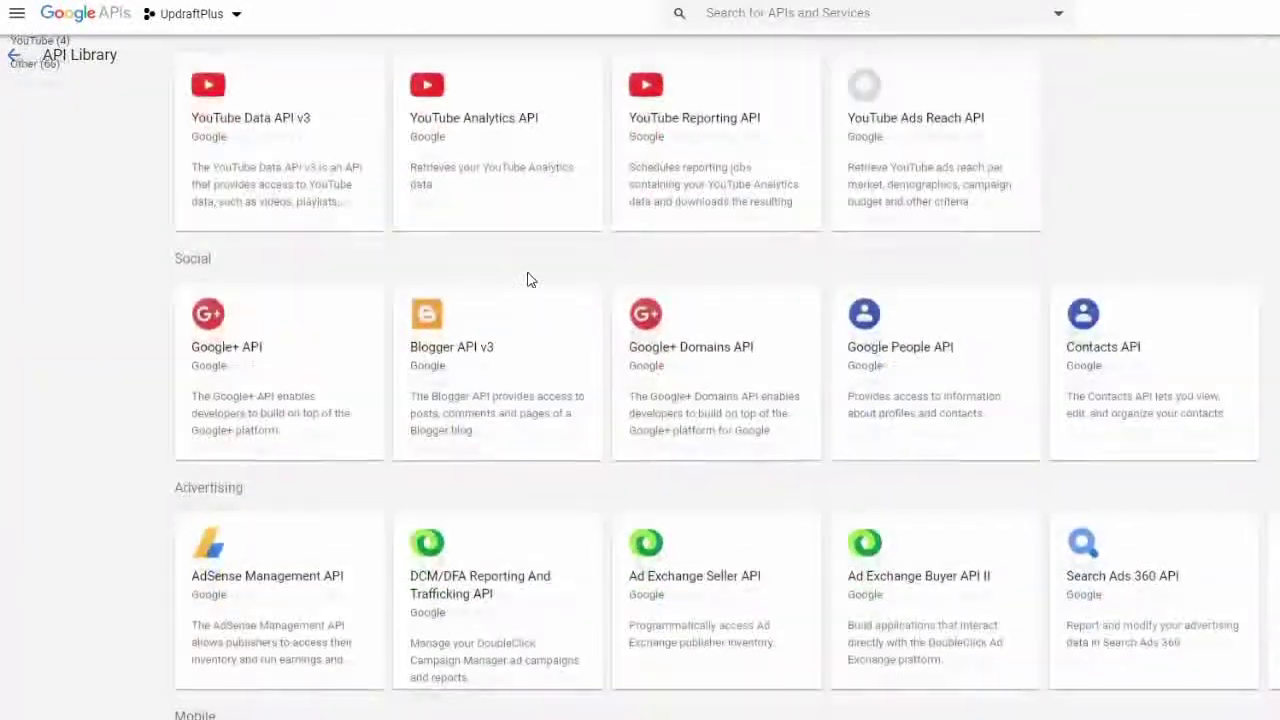
pyautogui.scroll(-3, 527, 281)
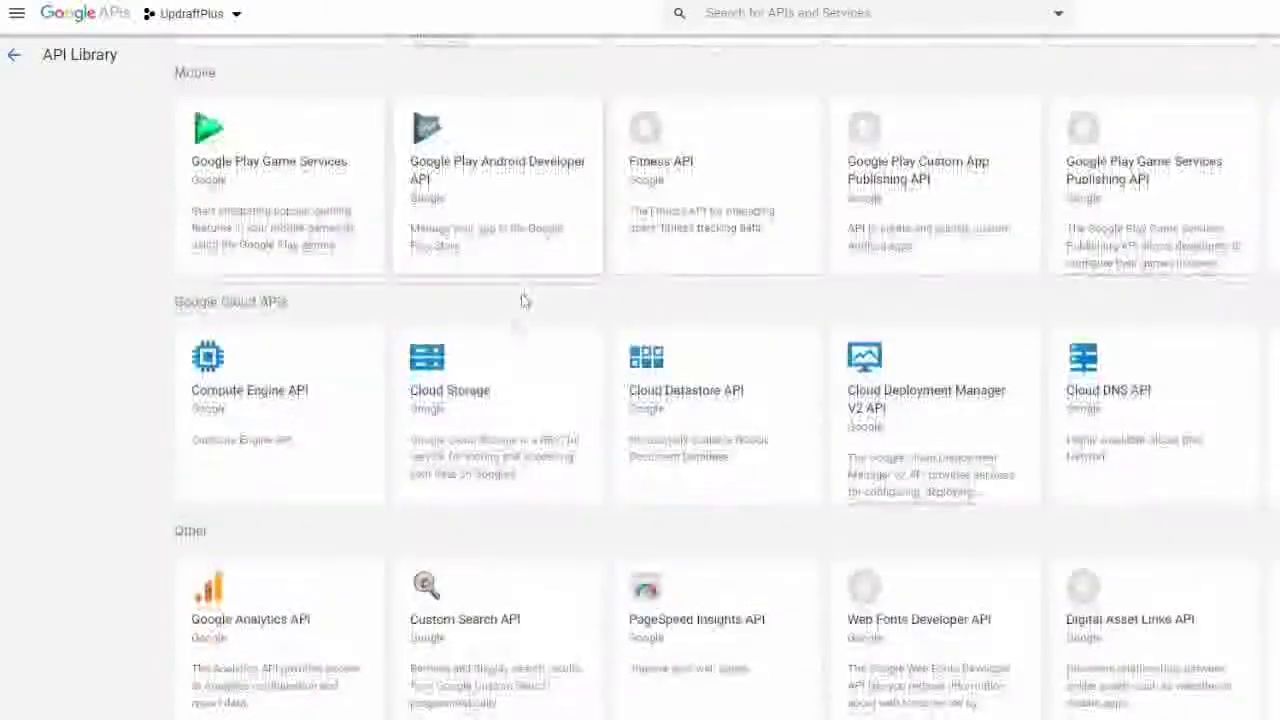
pyautogui.click(468, 409)
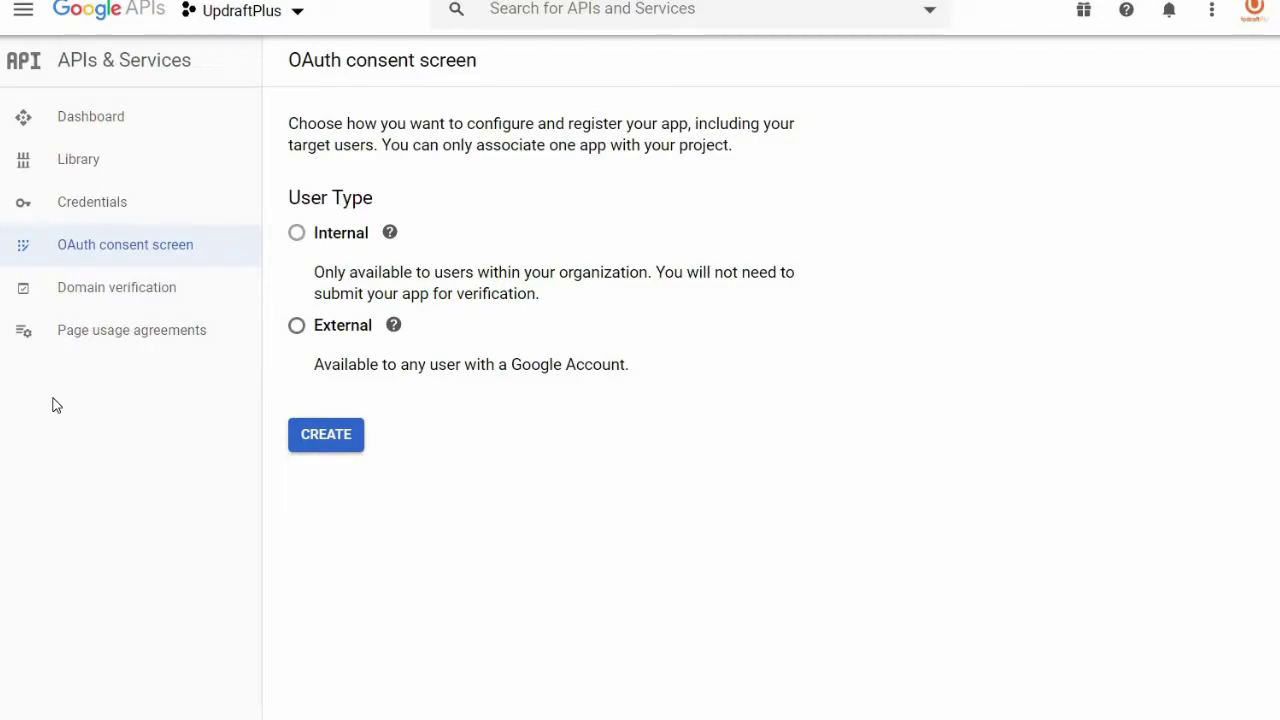
# Create an External OAuth consent screen with application name 'UpdraftPlu' and save it
pyautogui.click(302, 333)
pyautogui.click(341, 444)
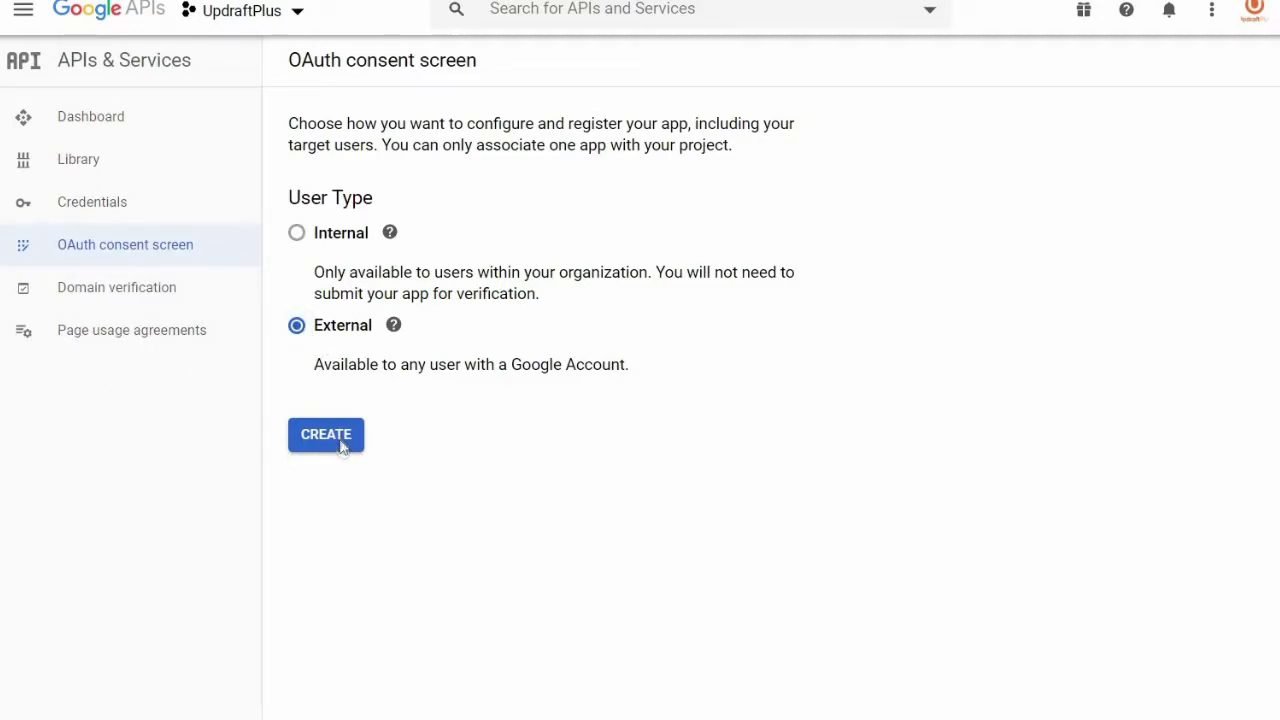
pyautogui.write('UpdraftPlus')
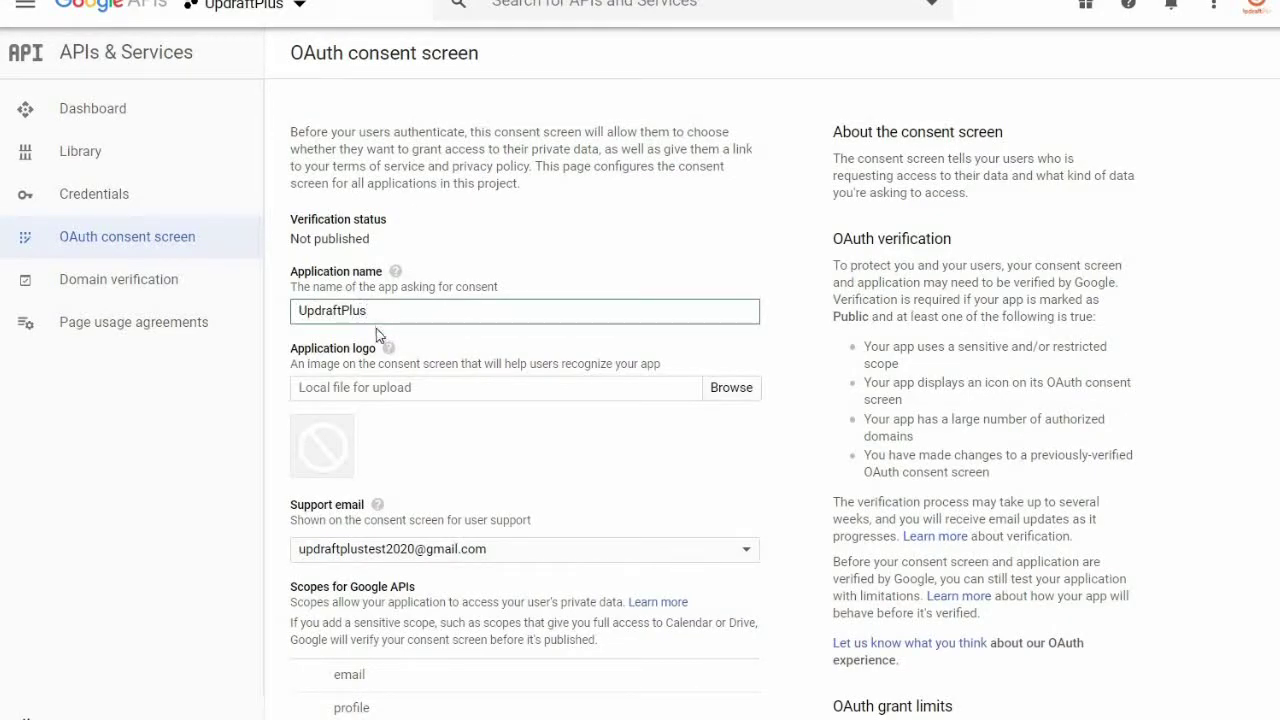
pyautogui.scroll(-5, 376, 328)
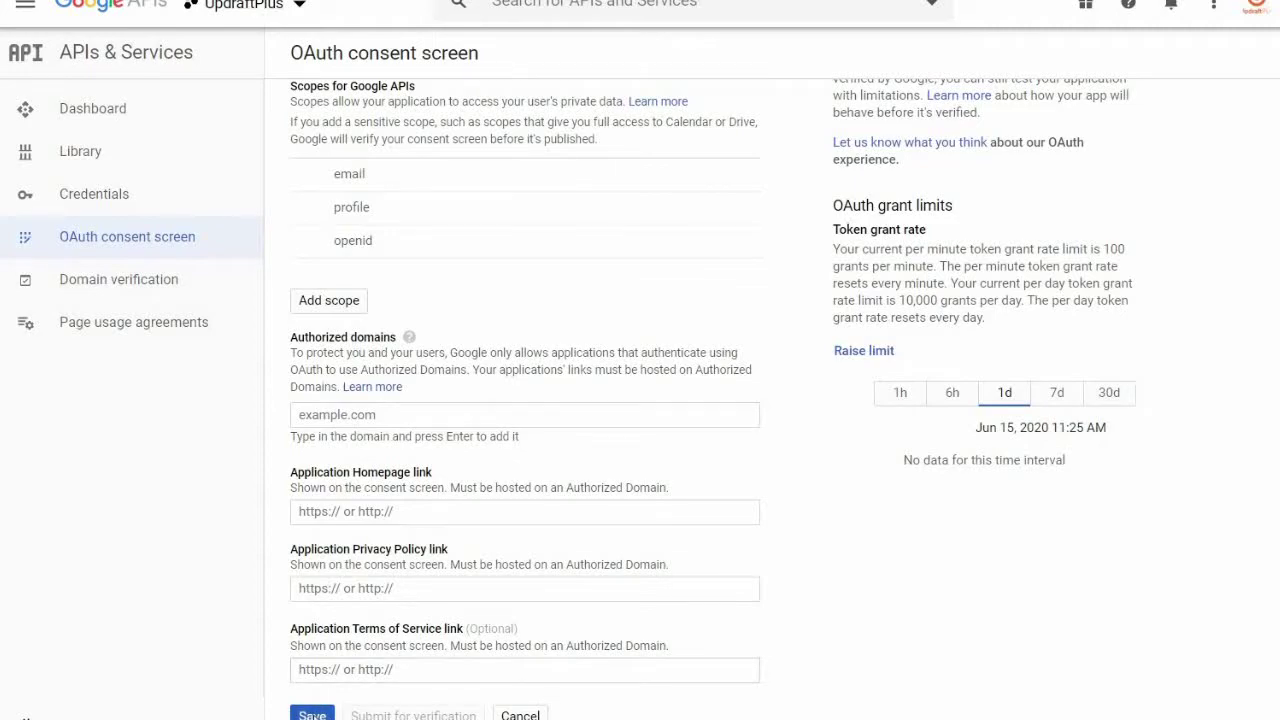
pyautogui.click(312, 714)
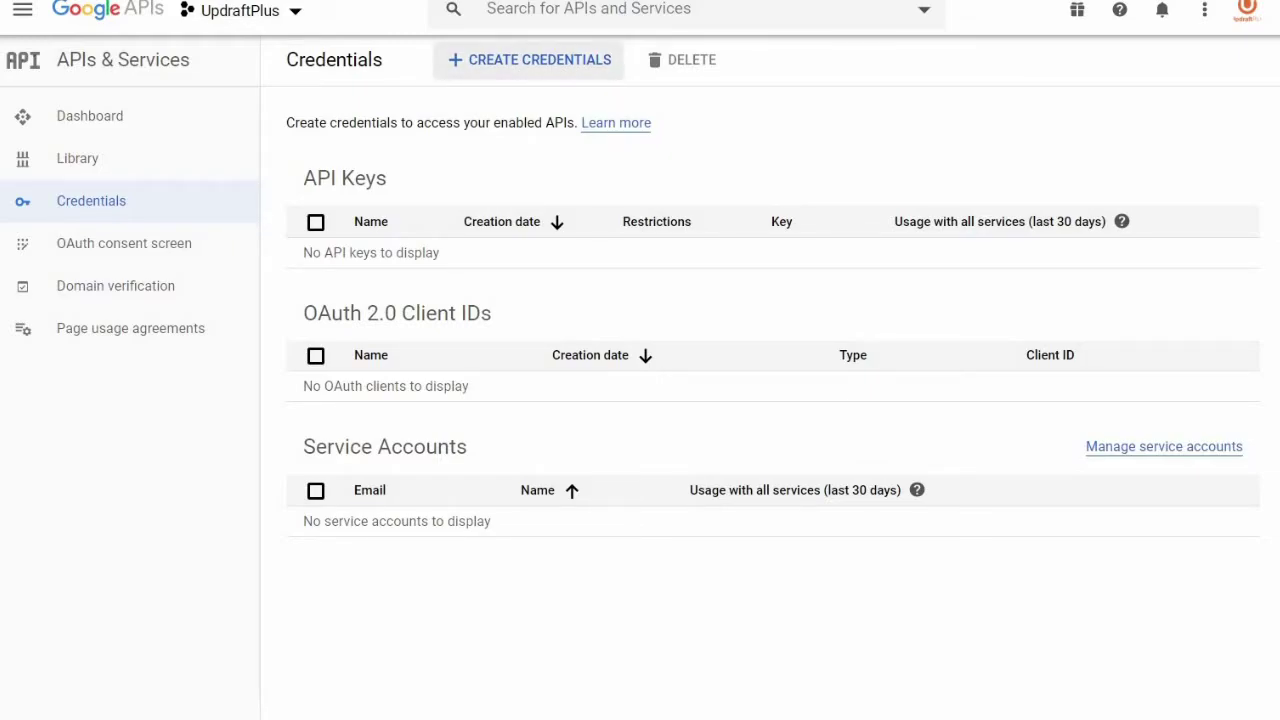
# Begin a new OAuth client ID credential and list its application types
pyautogui.click(529, 59)
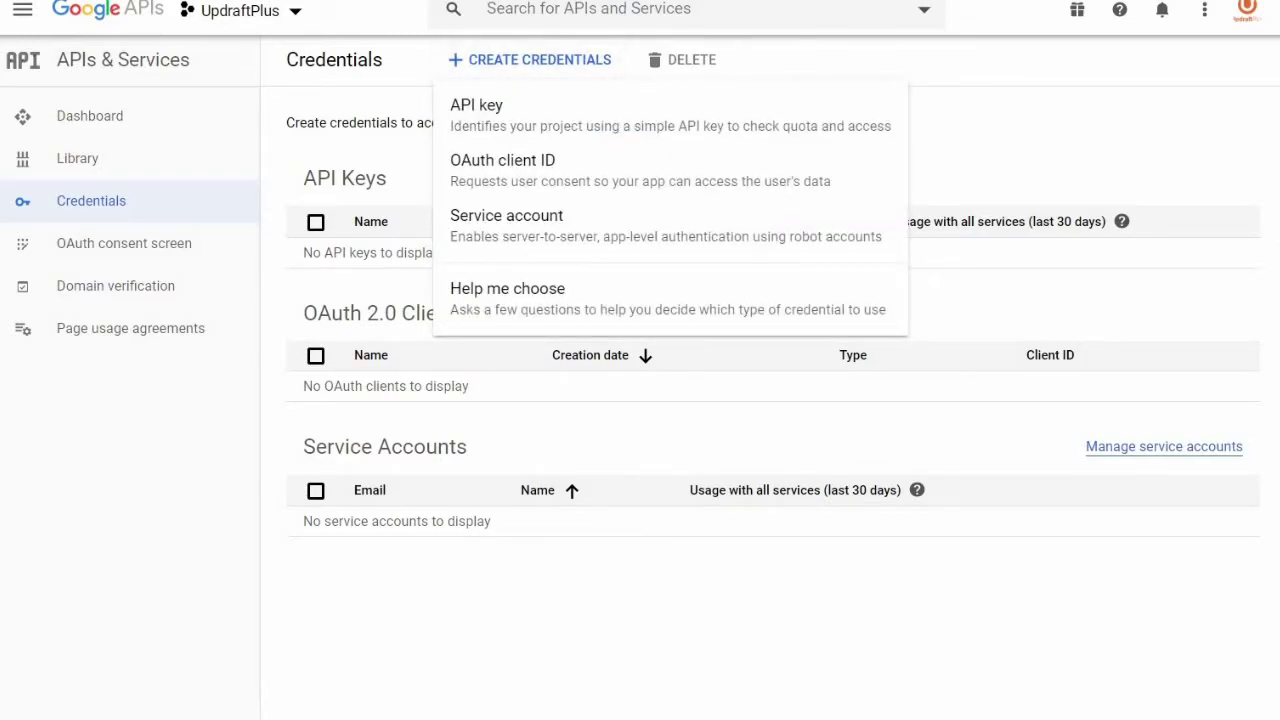
pyautogui.click(519, 181)
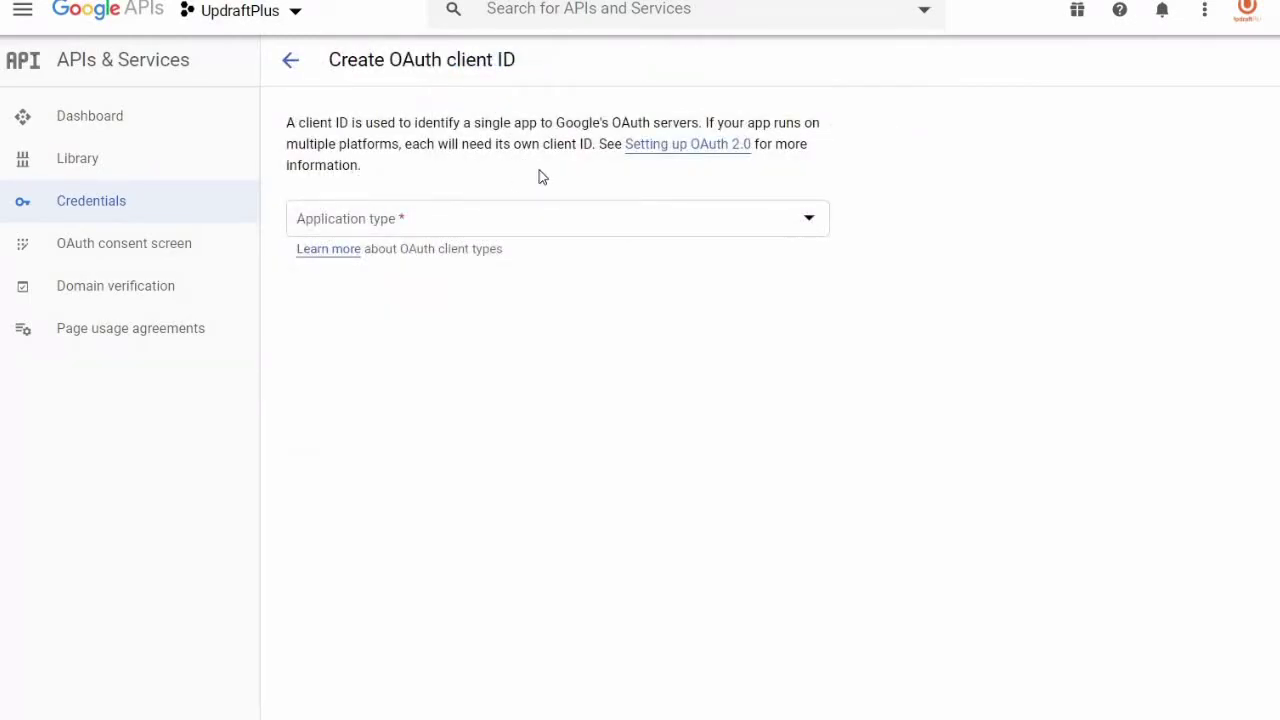
pyautogui.click(603, 236)
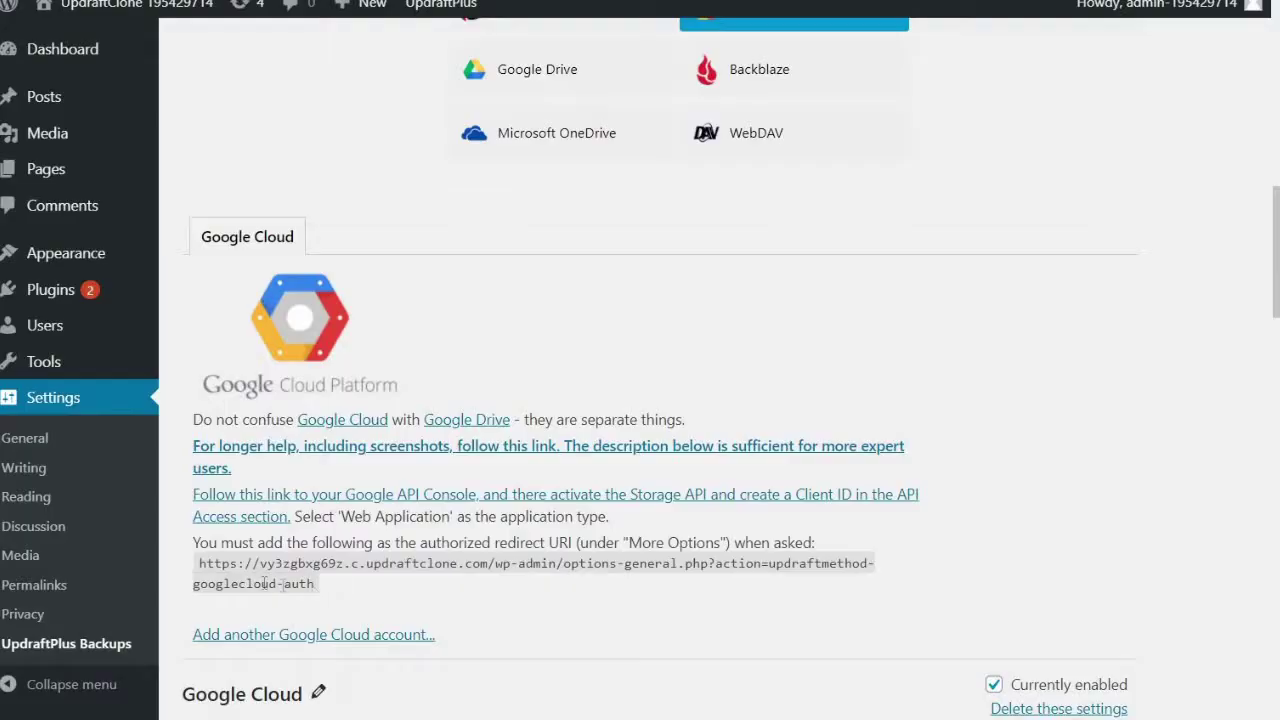
# Copy the redirect URI shown in the UpdraftPlus Google Cloud instructions to the clipboard
pyautogui.moveTo(316, 583); pyautogui.dragTo(196, 572)
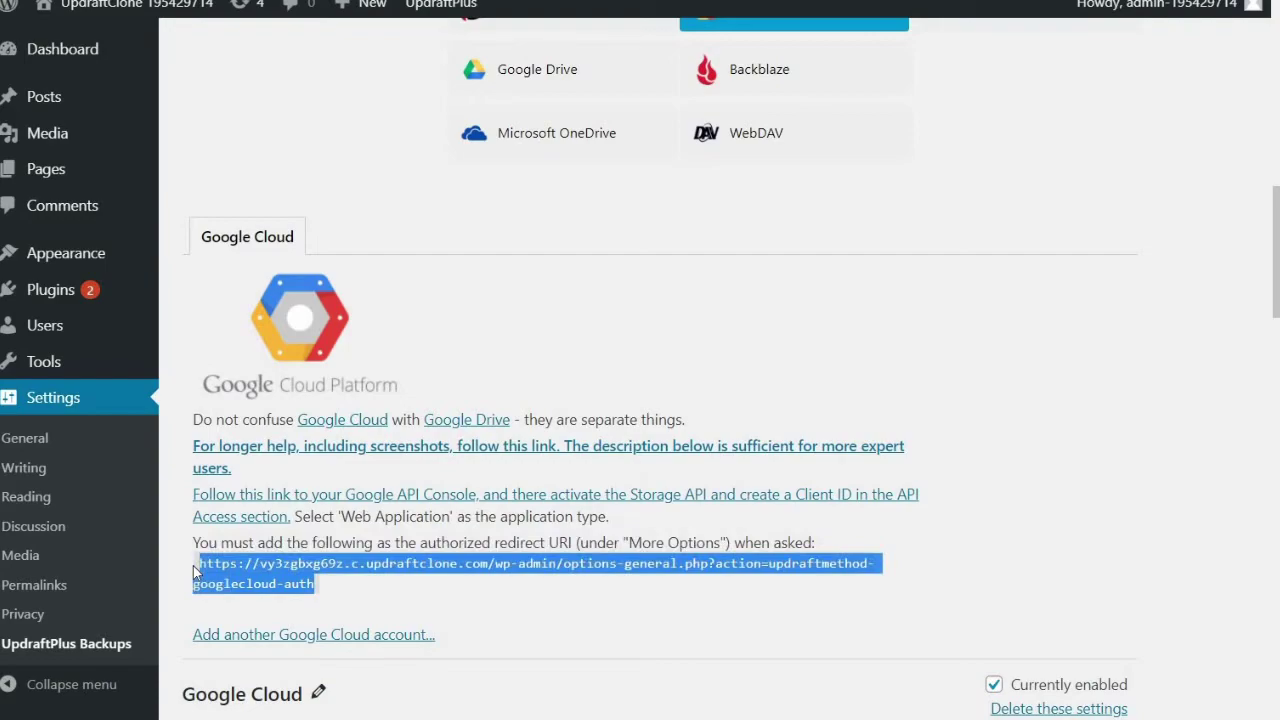
pyautogui.rightClick(225, 572)
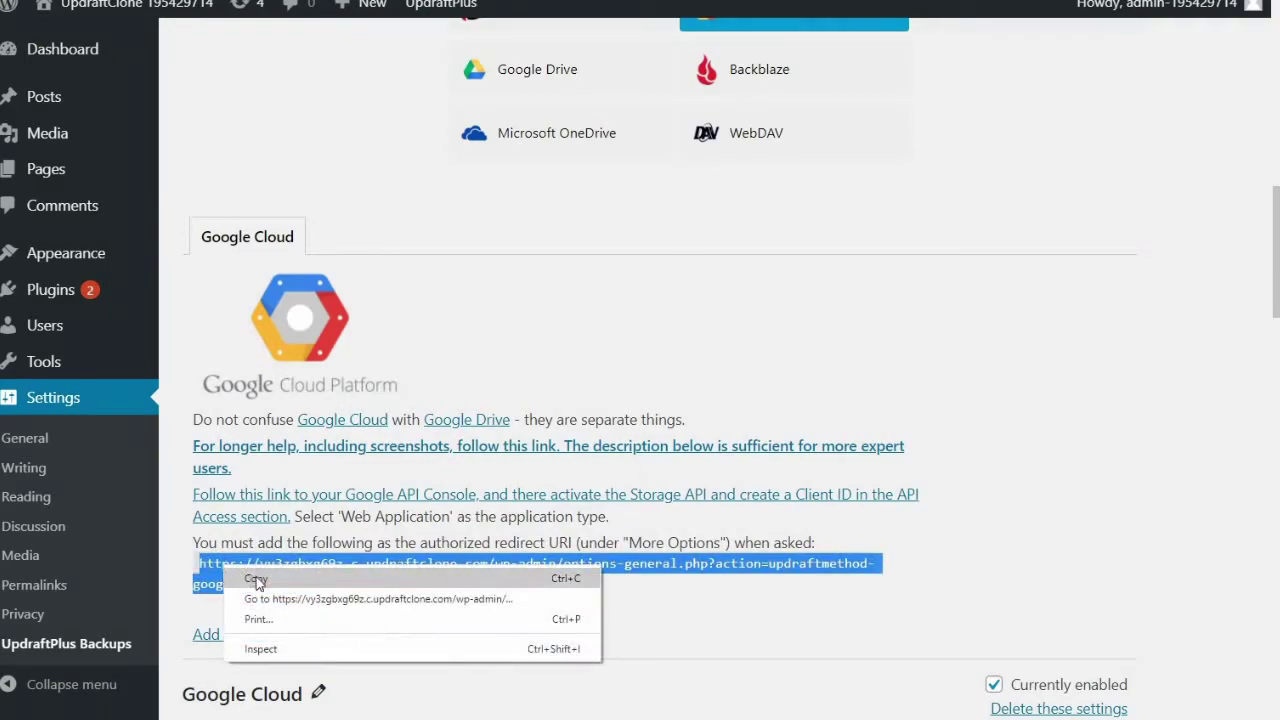
pyautogui.click(256, 579)
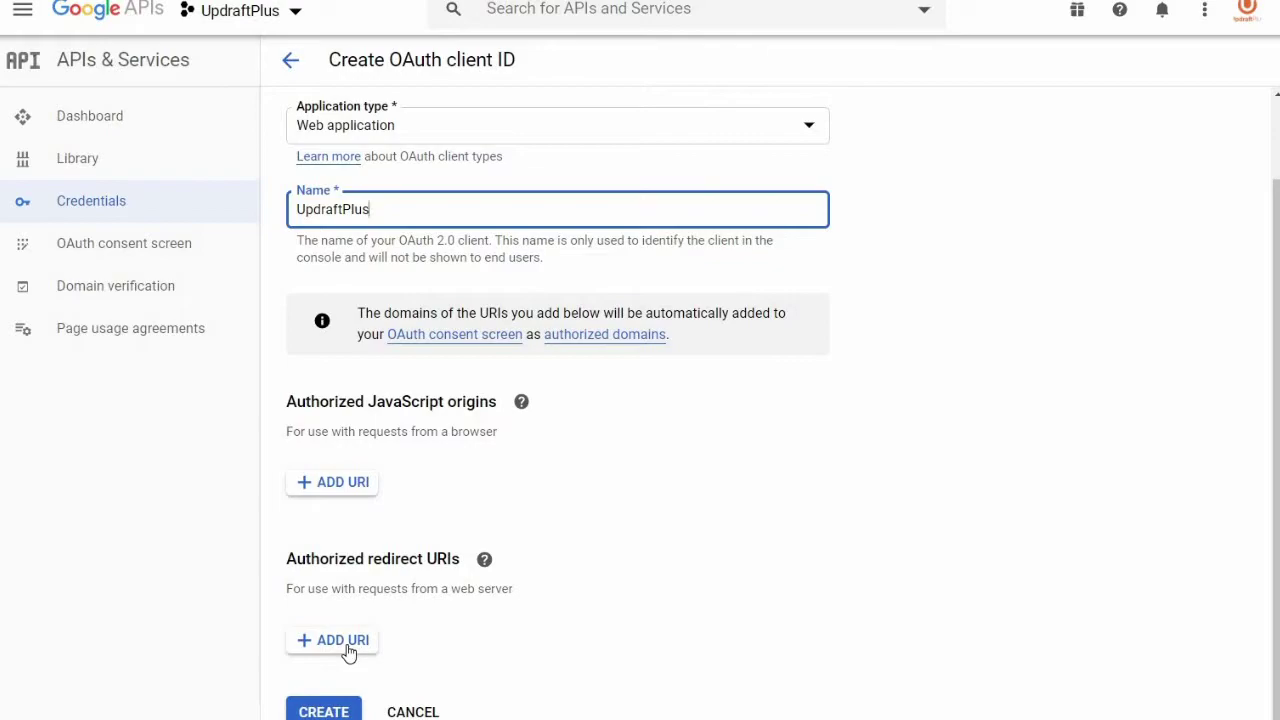
# Add the copied redirect URI as an authorized redirect URI and copy its domain
pyautogui.click(348, 652)
pyautogui.scroll(-1, 400, 600)
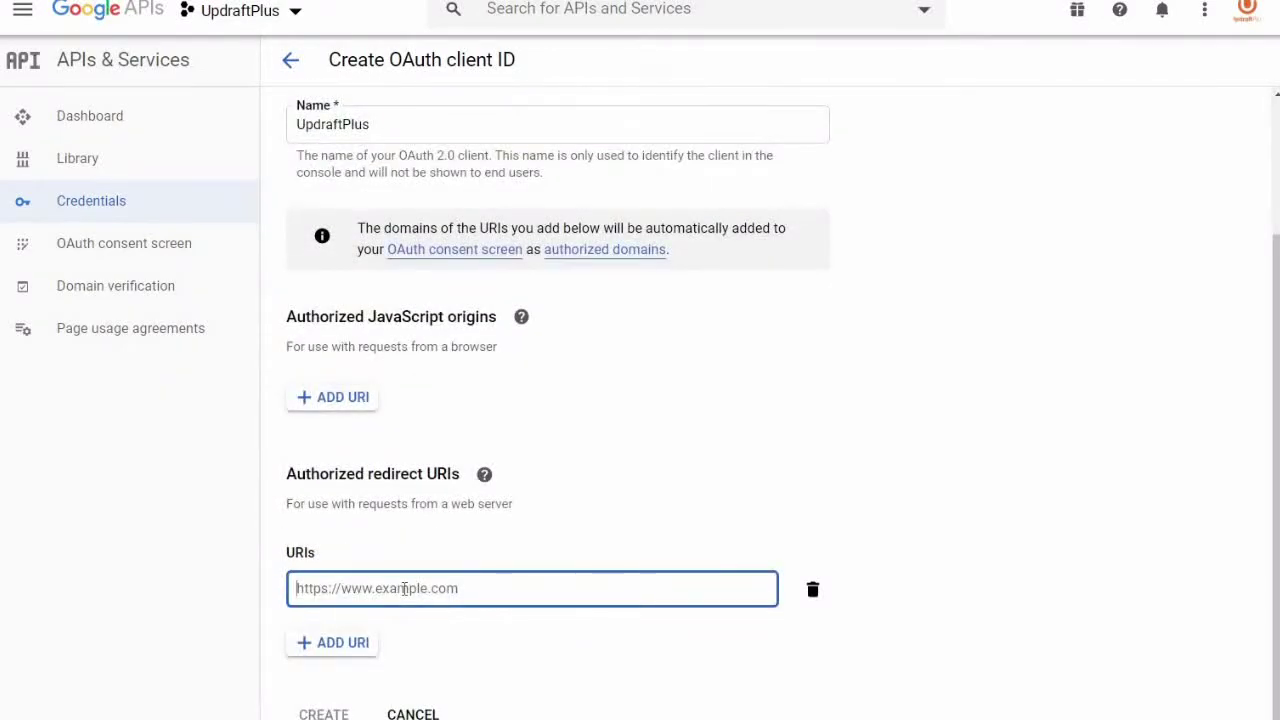
pyautogui.hotkey('ctrl', 'v')
pyautogui.moveTo(338, 588); pyautogui.dragTo(296, 588)
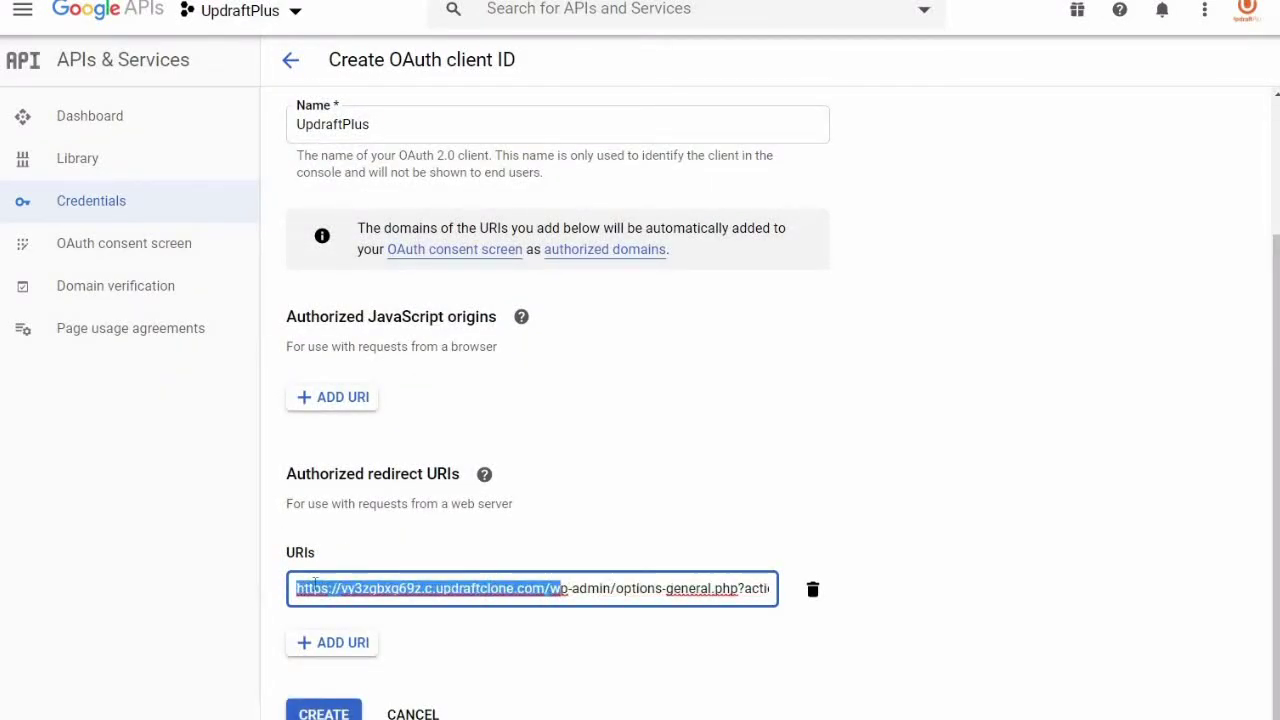
pyautogui.click(544, 588)
pyautogui.moveTo(544, 588); pyautogui.dragTo(507, 588)
pyautogui.moveTo(352, 588); pyautogui.dragTo(284, 592)
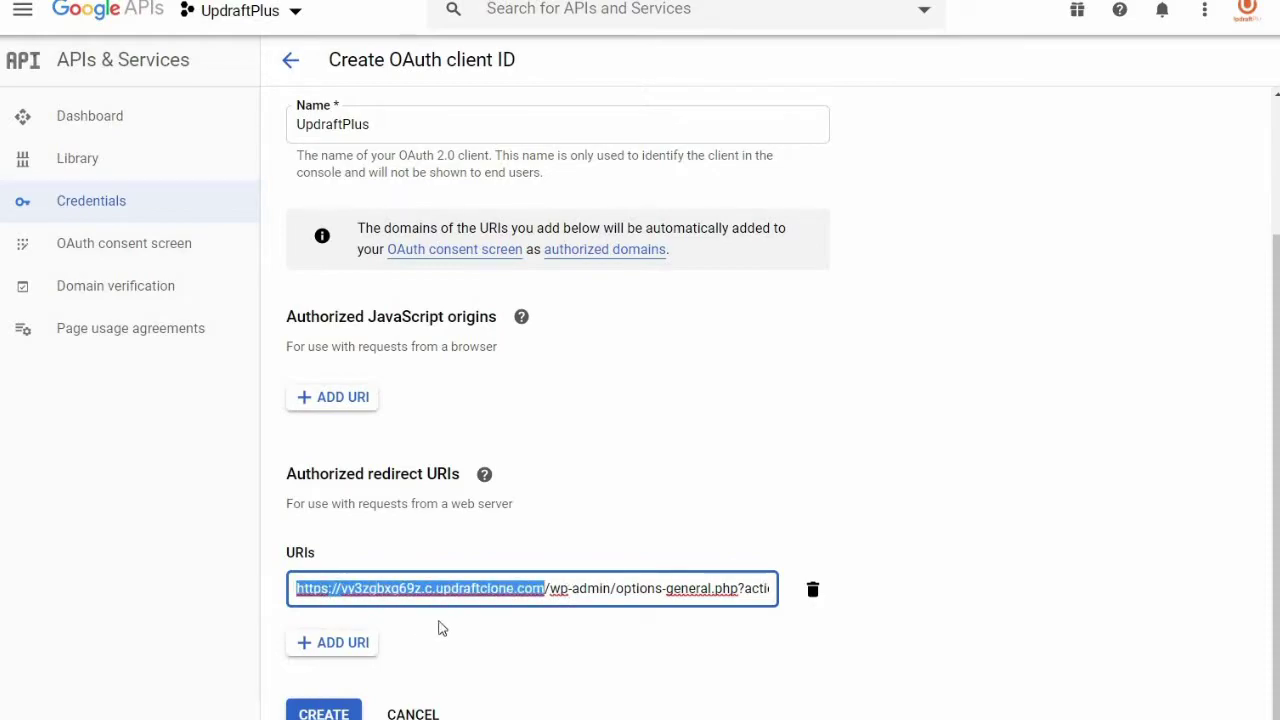
# Add the site domain as an authorized JavaScript origin and create the OAuth client
pyautogui.click(345, 399)
pyautogui.rightClick(348, 432)
pyautogui.click(387, 562)
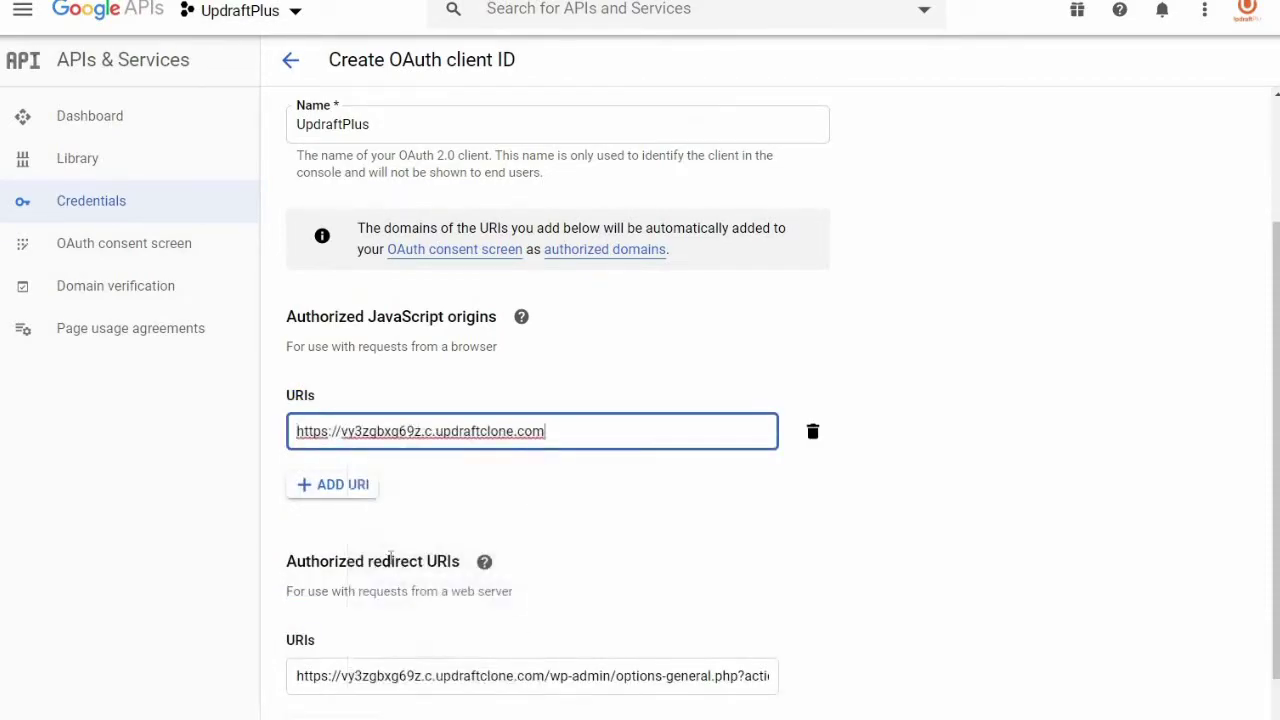
pyautogui.click(588, 512)
pyautogui.scroll(-1, 809, 512)
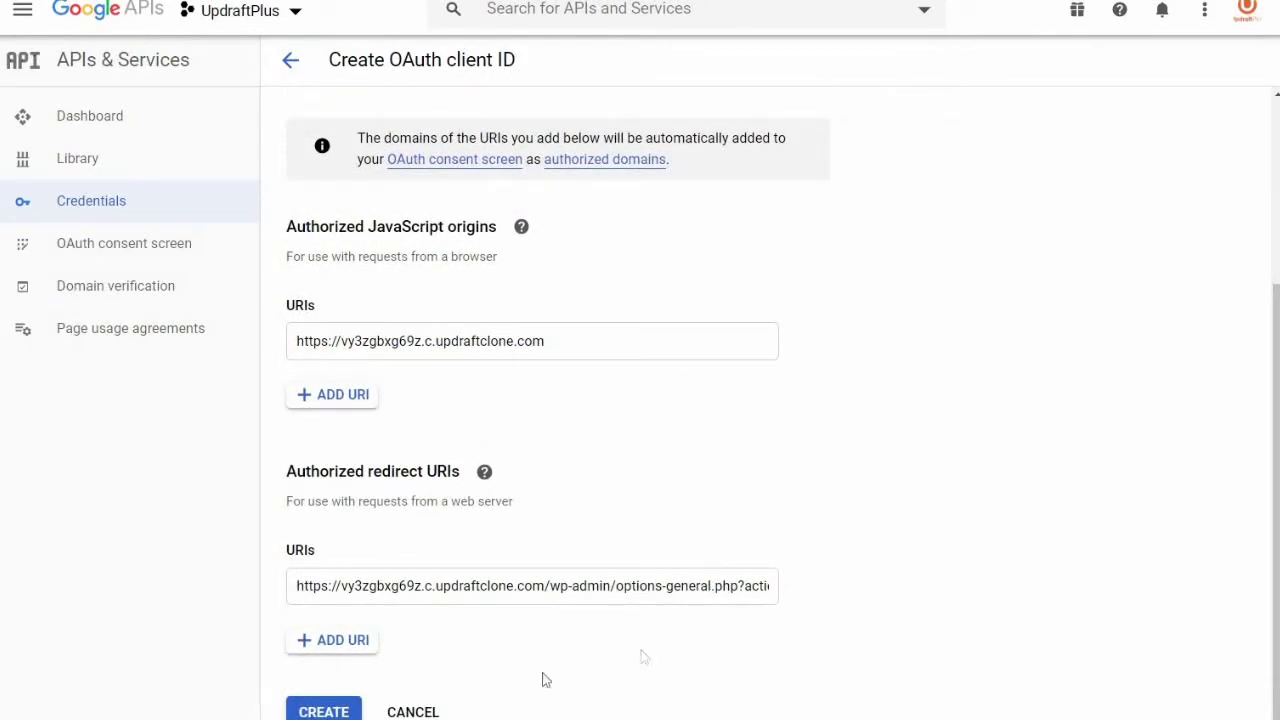
pyautogui.click(315, 710)
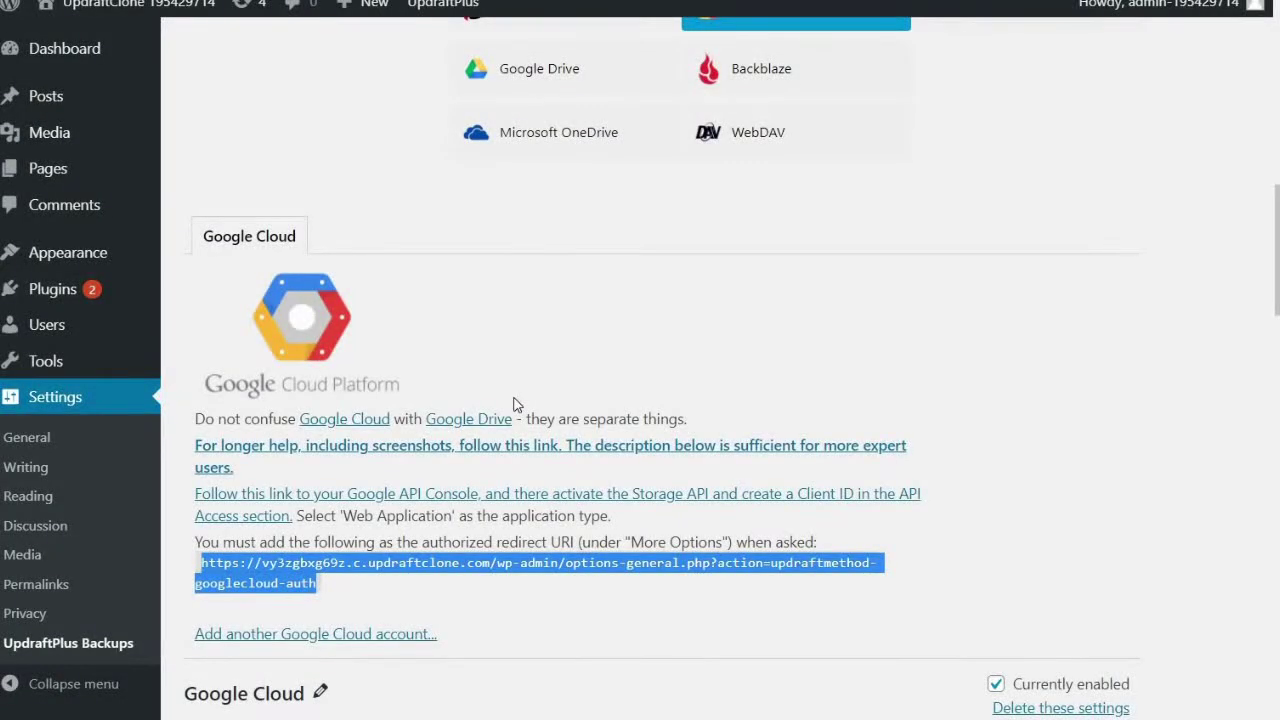
# Paste the OAuth client ID into the Google Cloud Client ID field
pyautogui.scroll(-2, 508, 398)
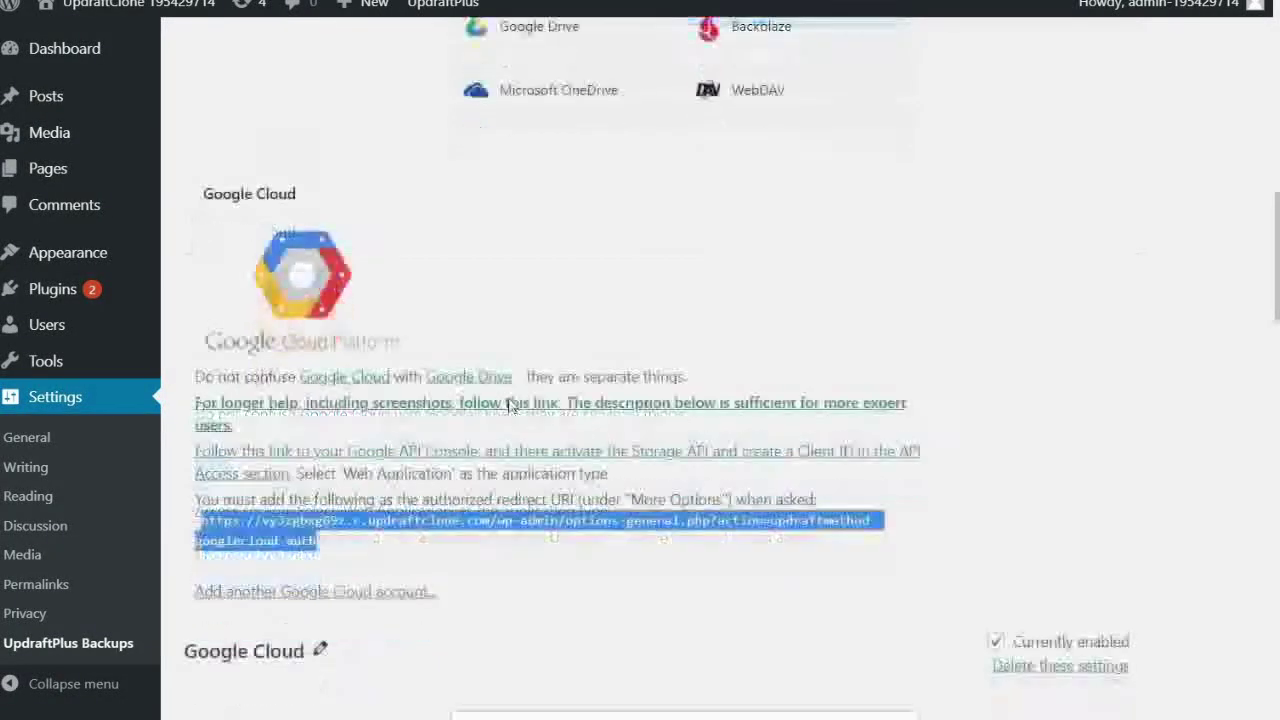
pyautogui.scroll(-2, 508, 398)
pyautogui.click(520, 344)
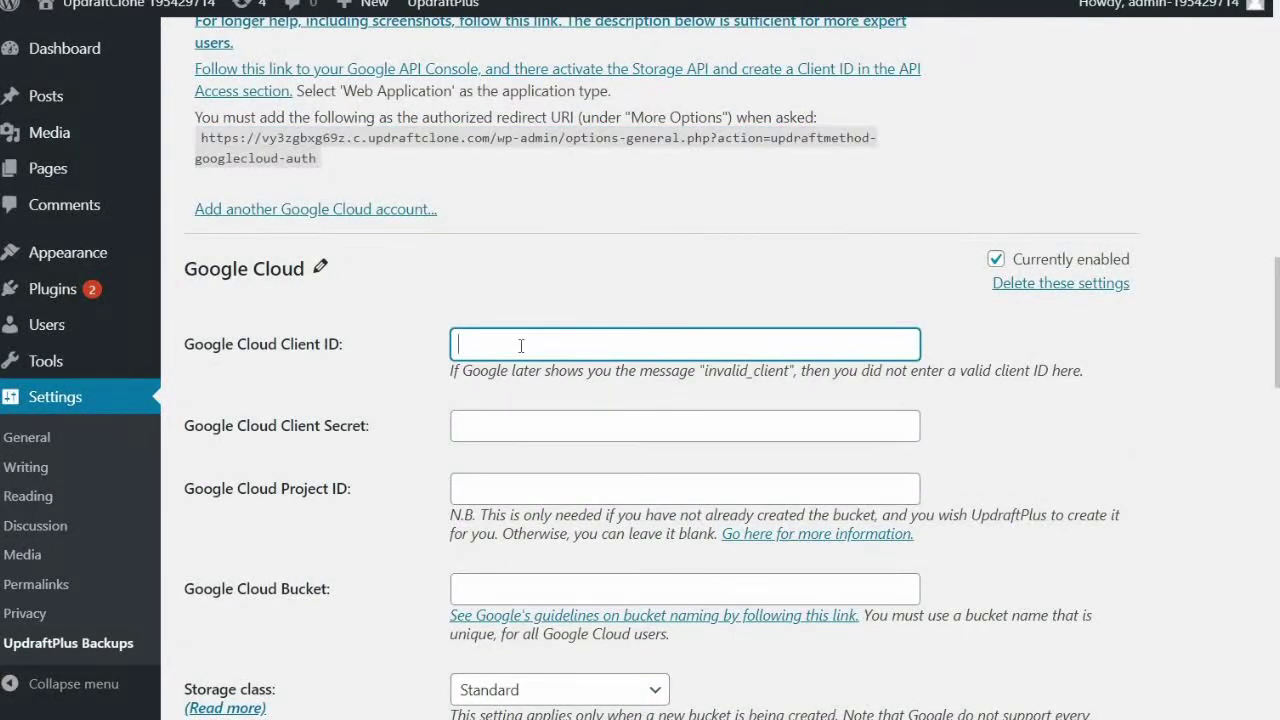
pyautogui.rightClick(520, 352)
pyautogui.click(560, 403)
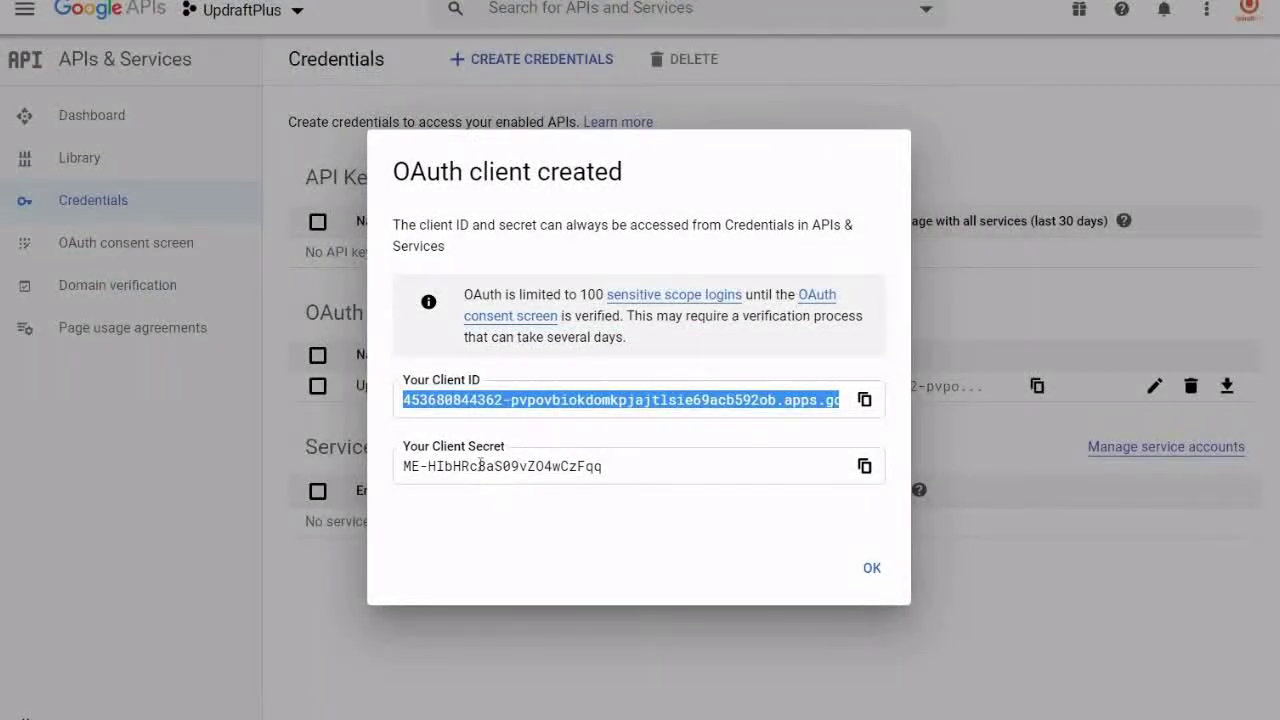
# Copy the client secret from Google and paste it into the Client Secret field
pyautogui.tripleClick(481, 466)
pyautogui.rightClick(482, 466)
pyautogui.click(510, 474)
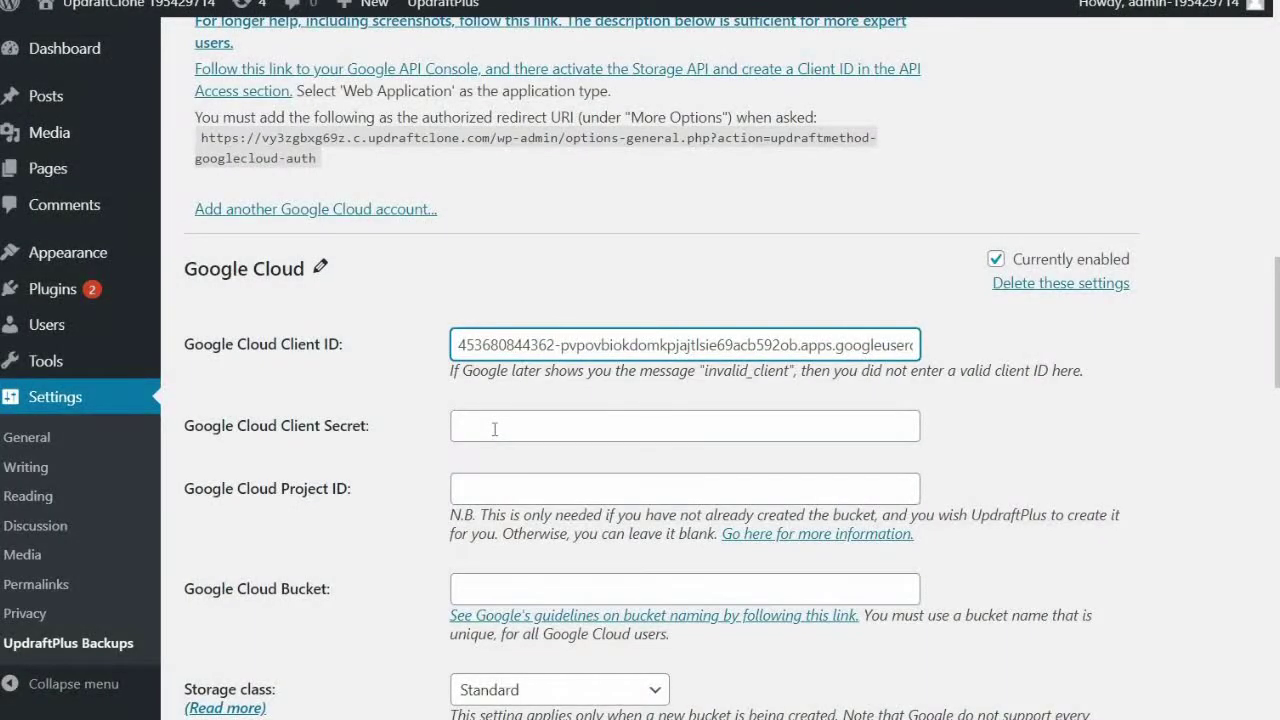
pyautogui.rightClick(494, 429)
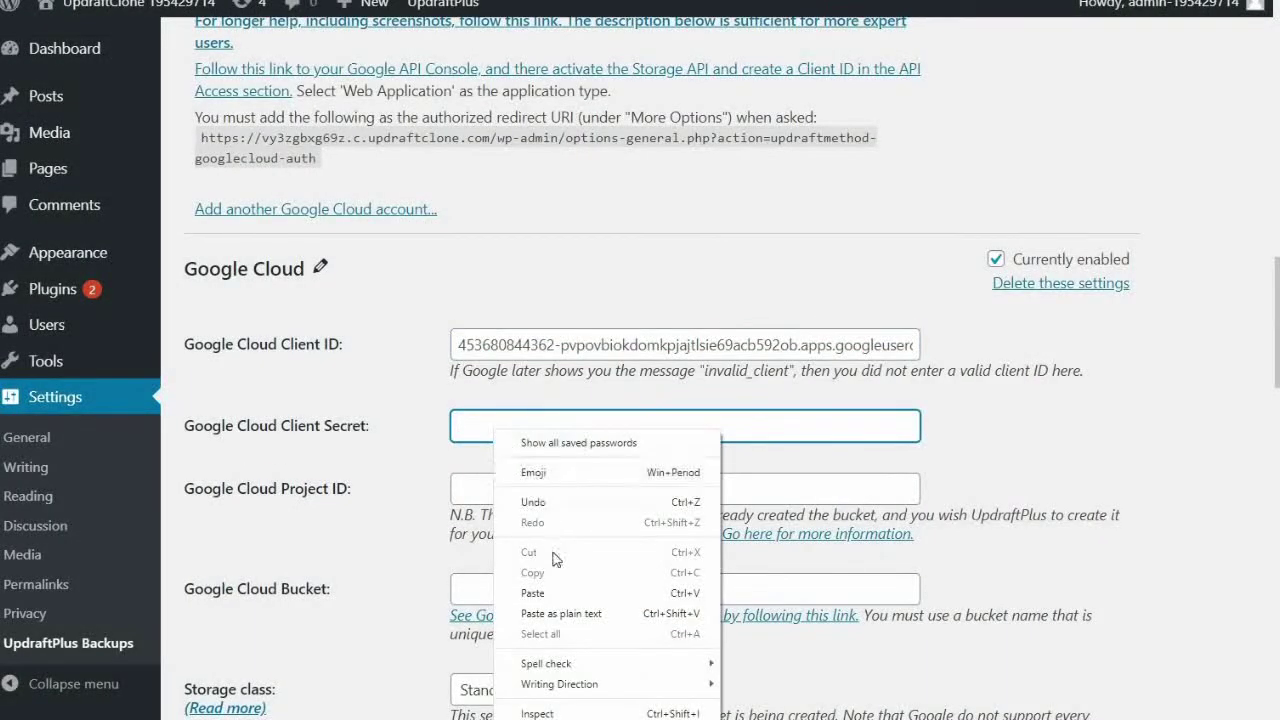
pyautogui.click(539, 592)
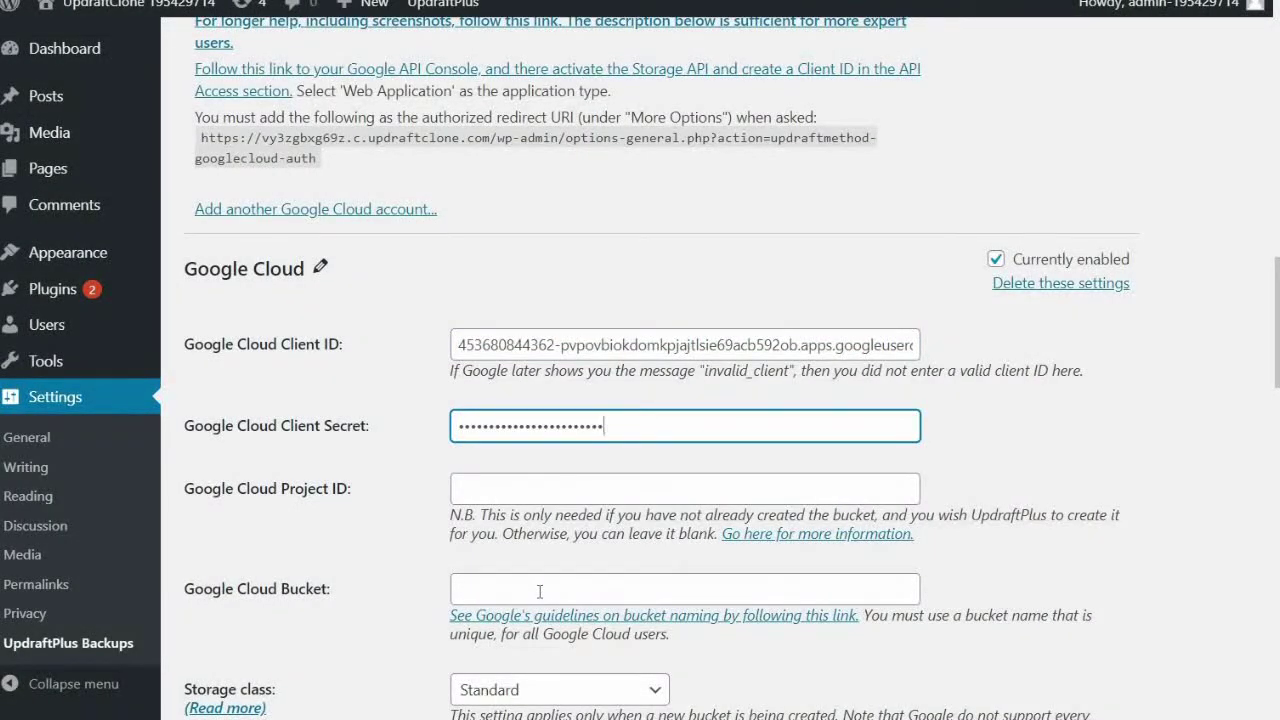
pyautogui.scroll(-3, 539, 591)
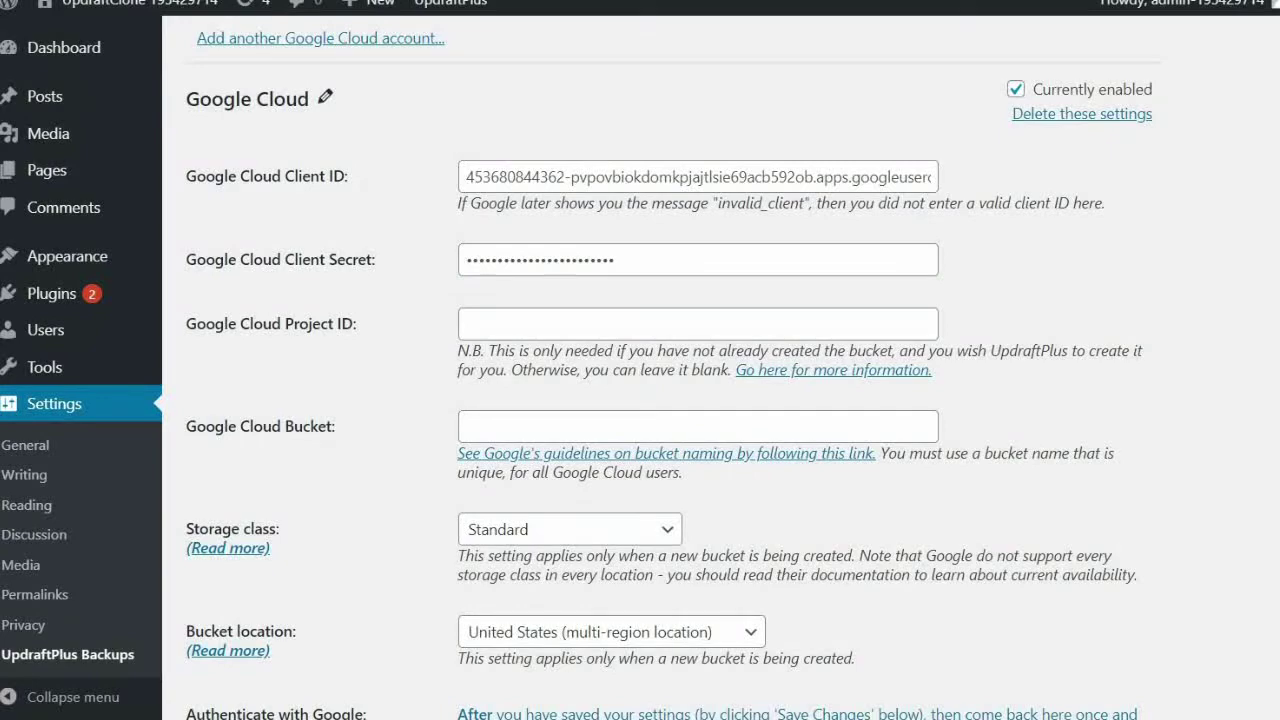
# Paste project ID updraftplus-280510 and enter bucket name UpdraftPlus2020Test
pyautogui.rightClick(498, 322)
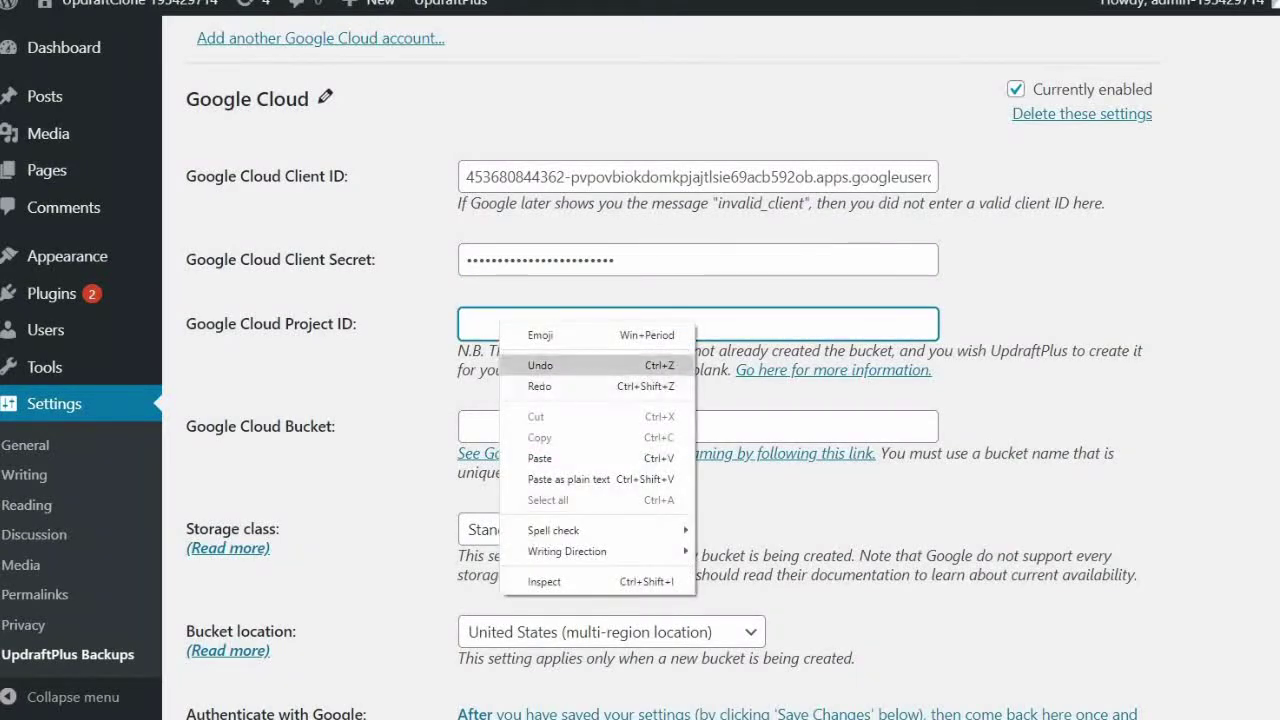
pyautogui.click(540, 458)
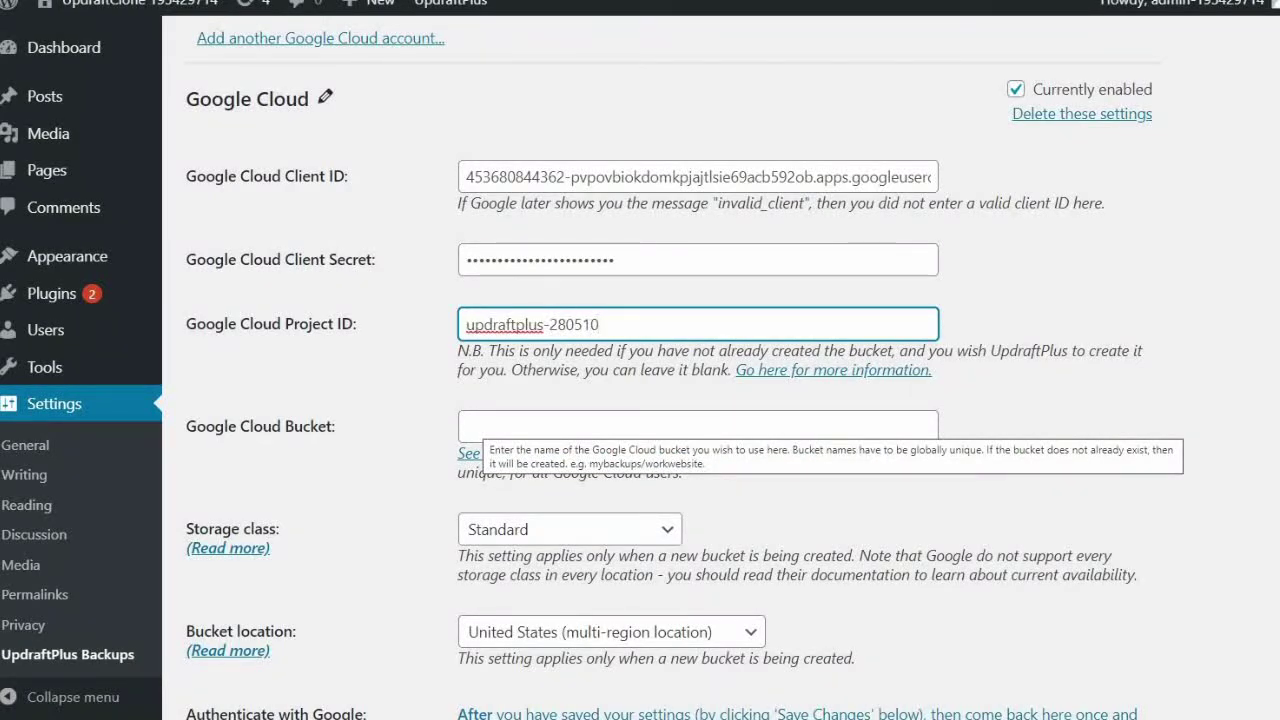
pyautogui.click(477, 426)
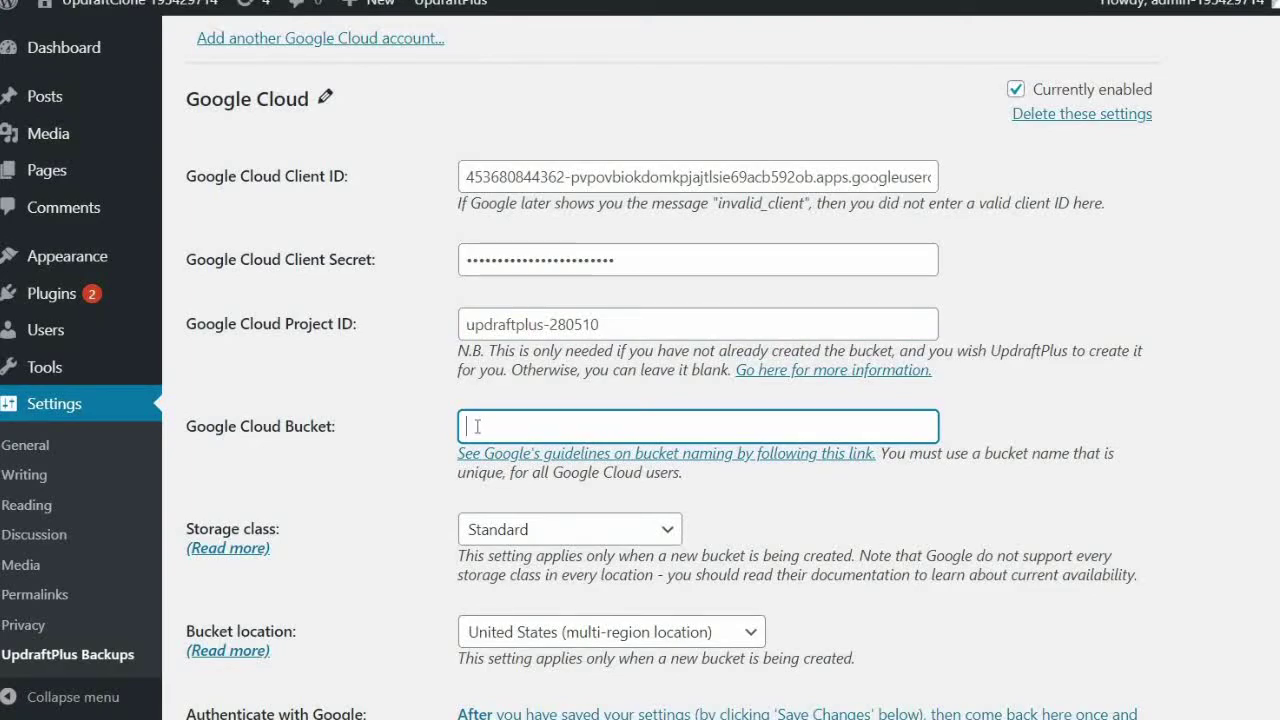
pyautogui.write('UpdraftPl')
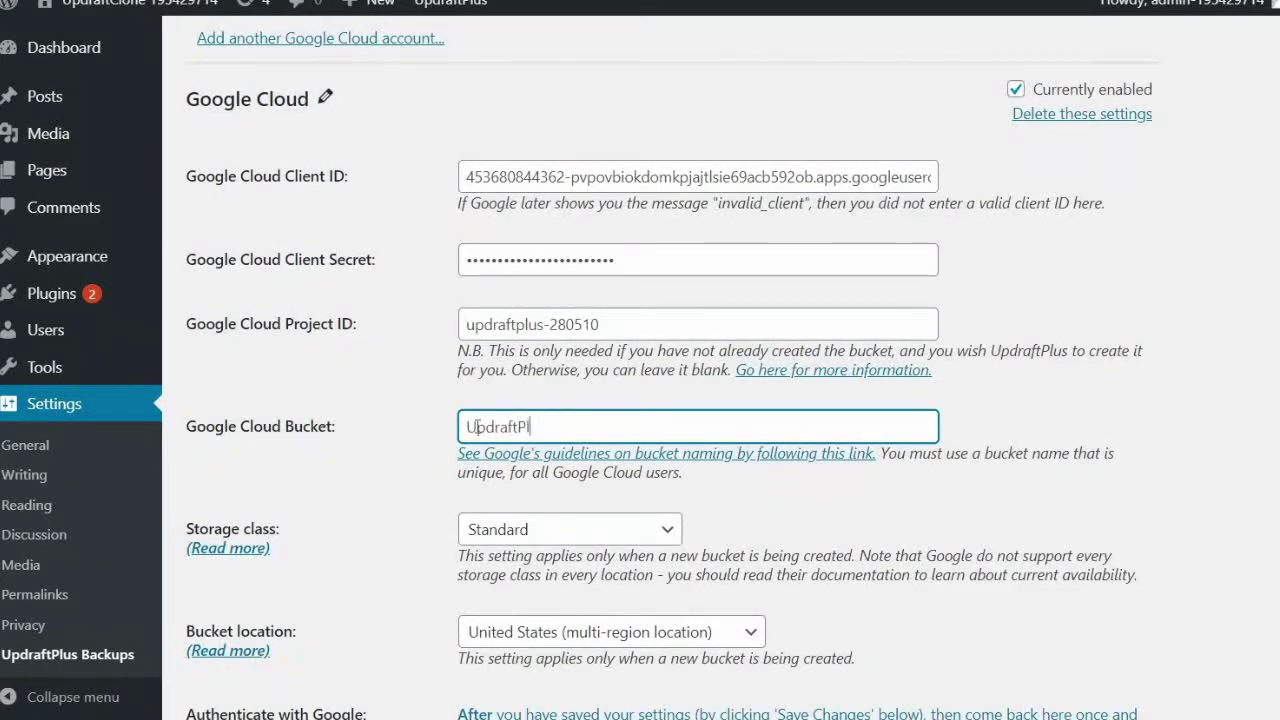
pyautogui.write('us2020Te')
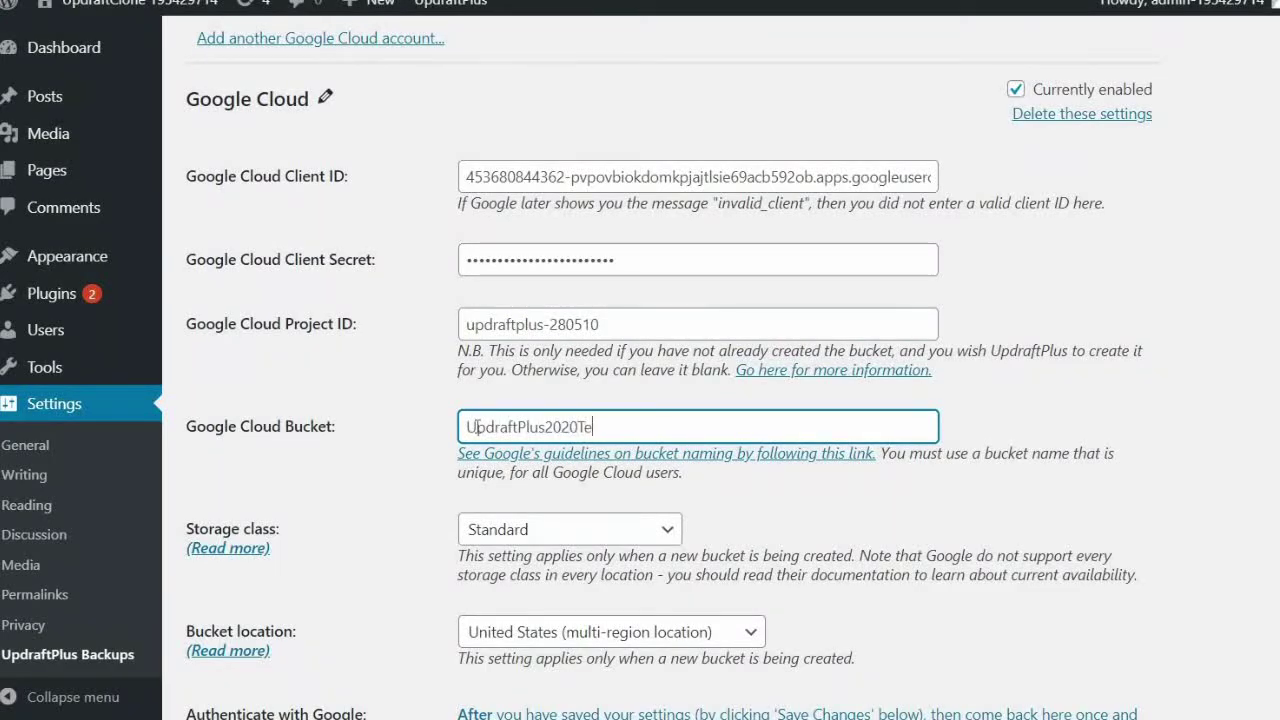
pyautogui.write('st')
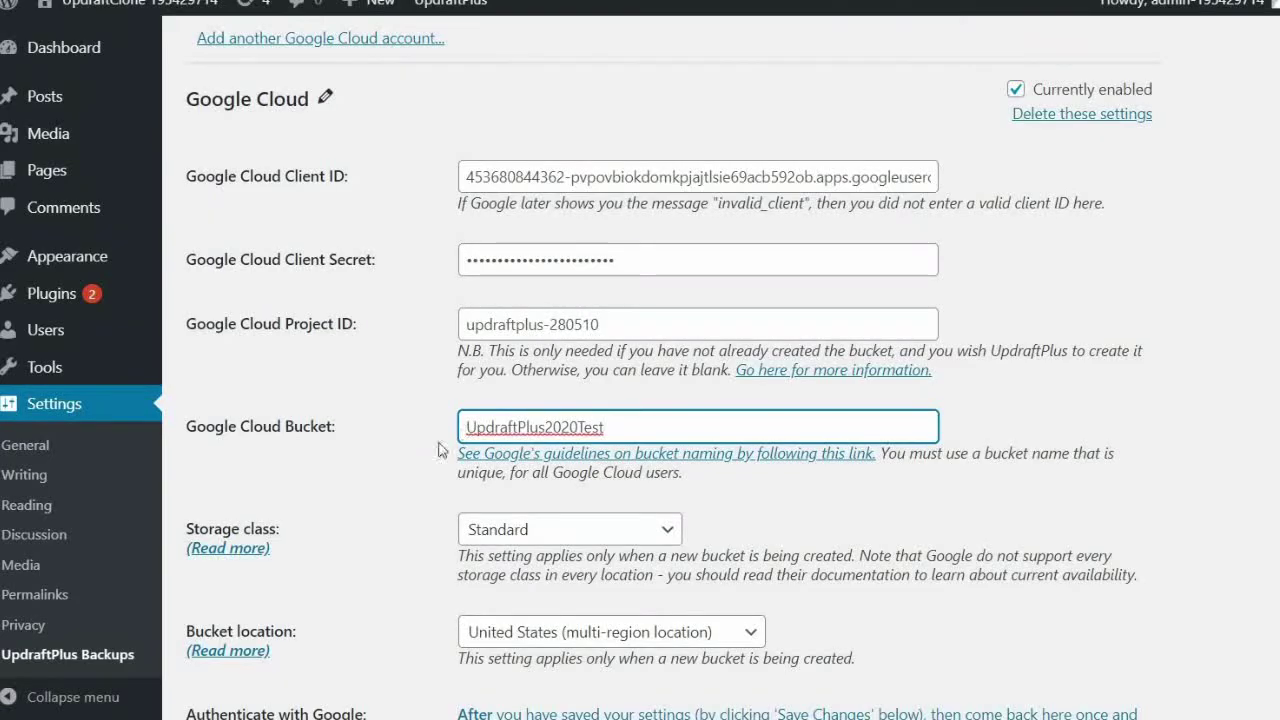
pyautogui.scroll(-2, 420, 467)
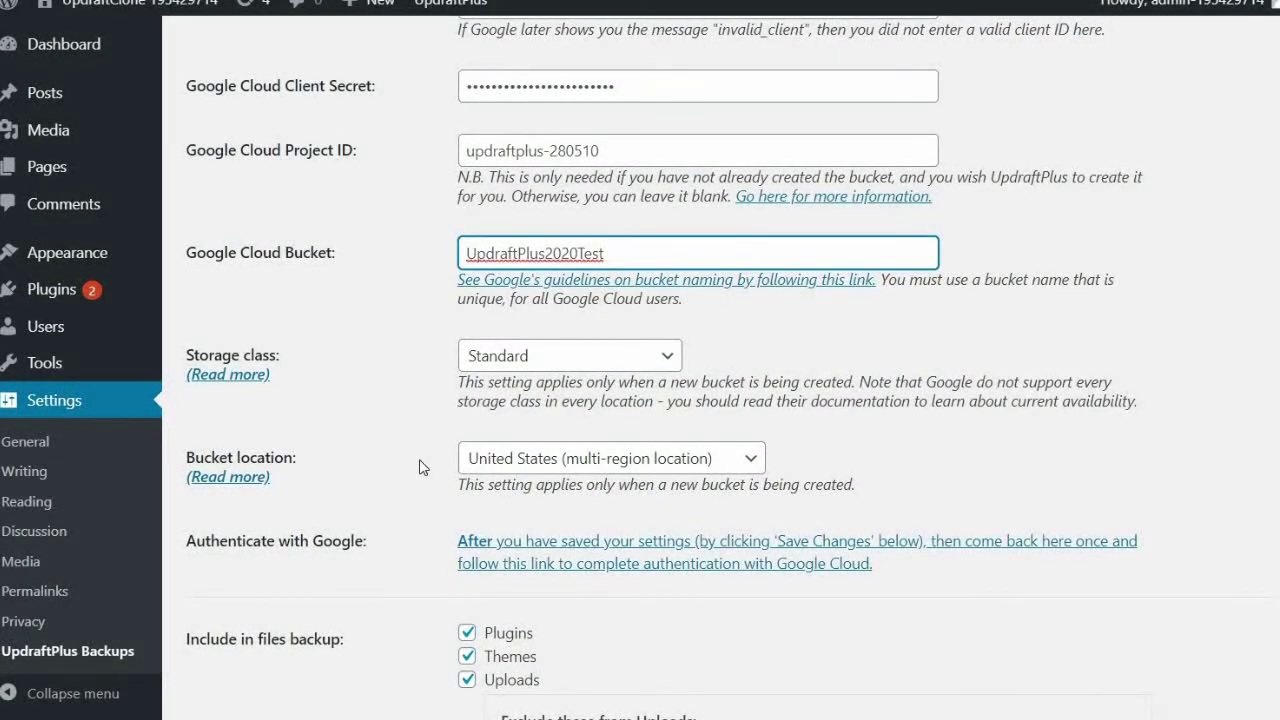
# Choose European Union (multi-region location) as the Google Cloud bucket location and save the UpdraftPlus settings
pyautogui.click(486, 466)
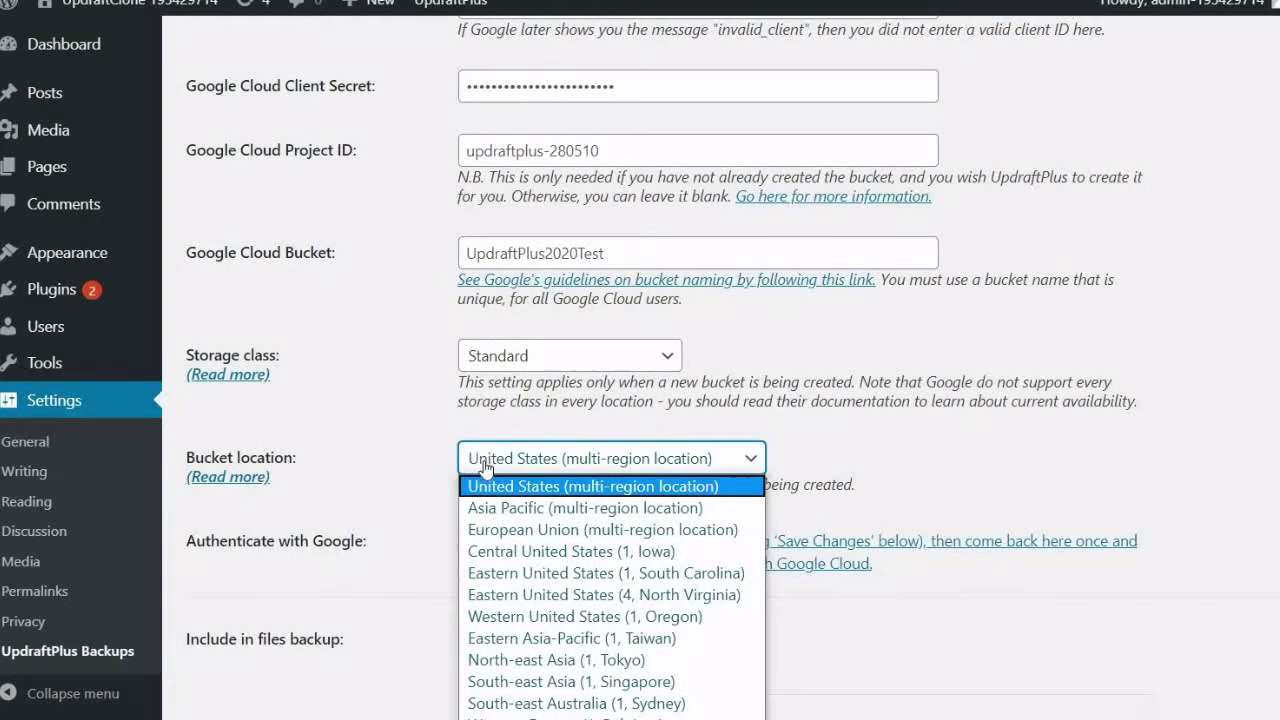
pyautogui.click(490, 531)
pyautogui.scroll(-7, 386, 489)
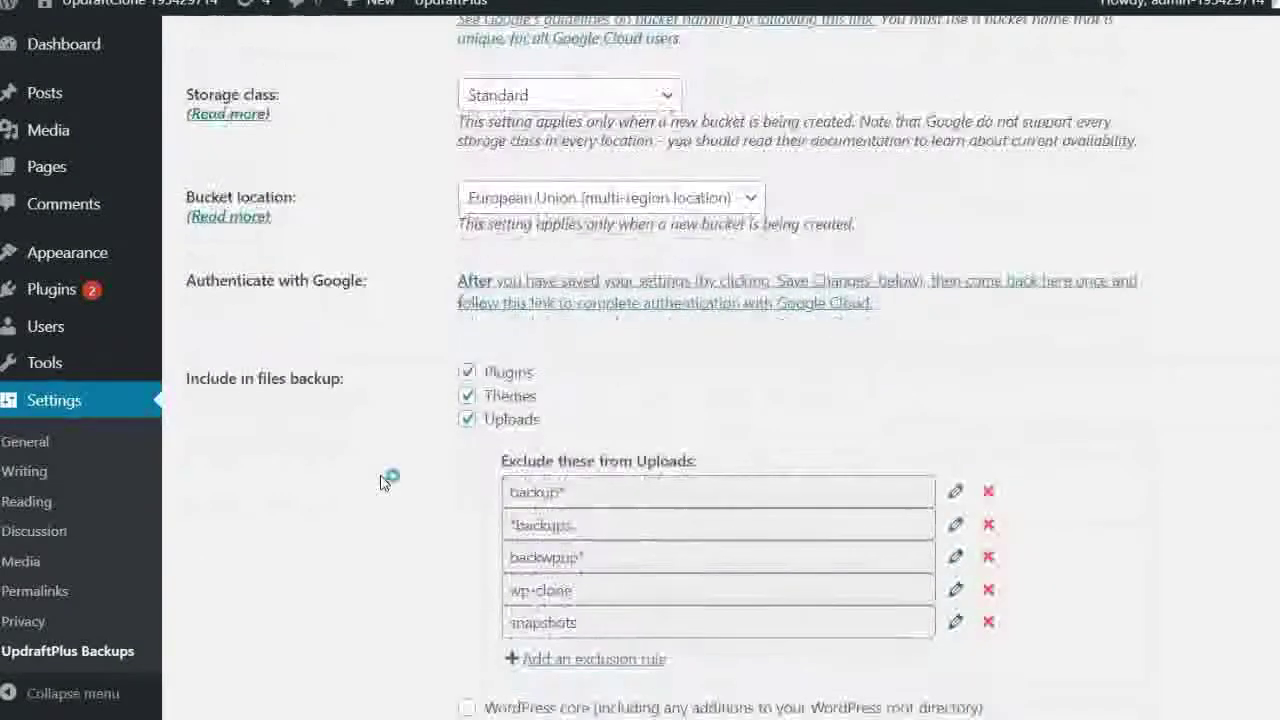
pyautogui.scroll(-8, 380, 483)
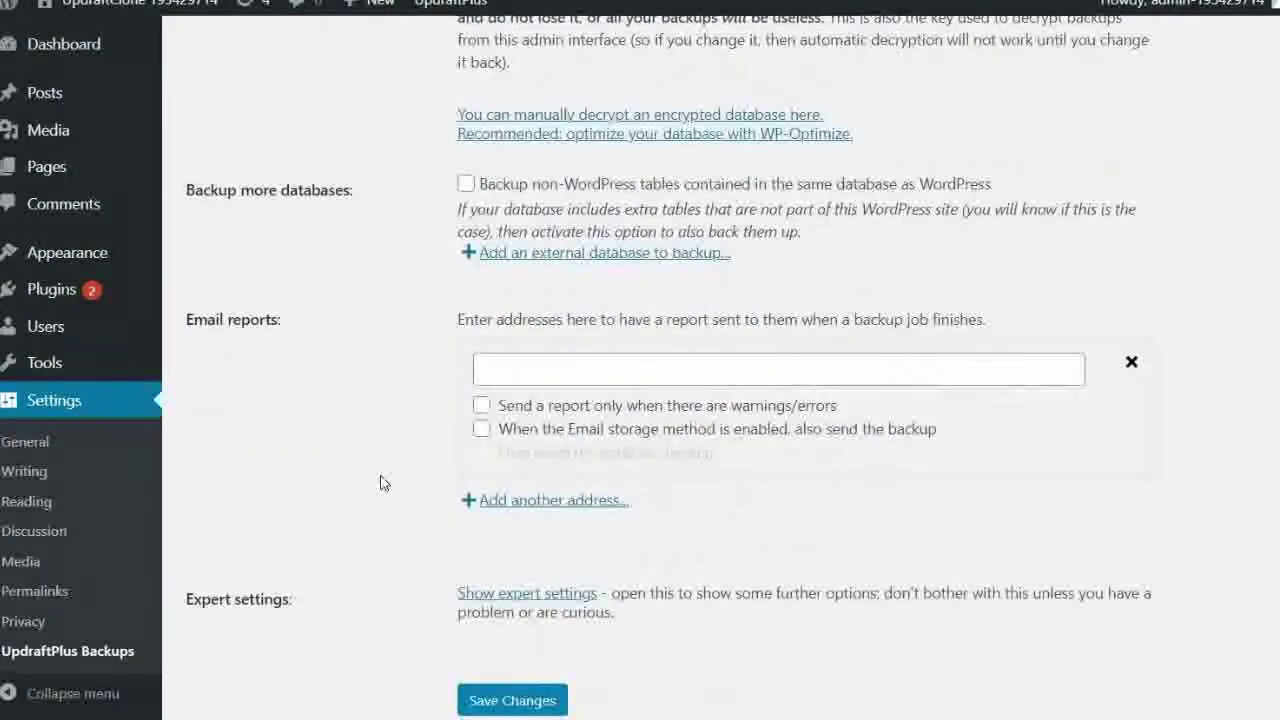
pyautogui.click(510, 529)
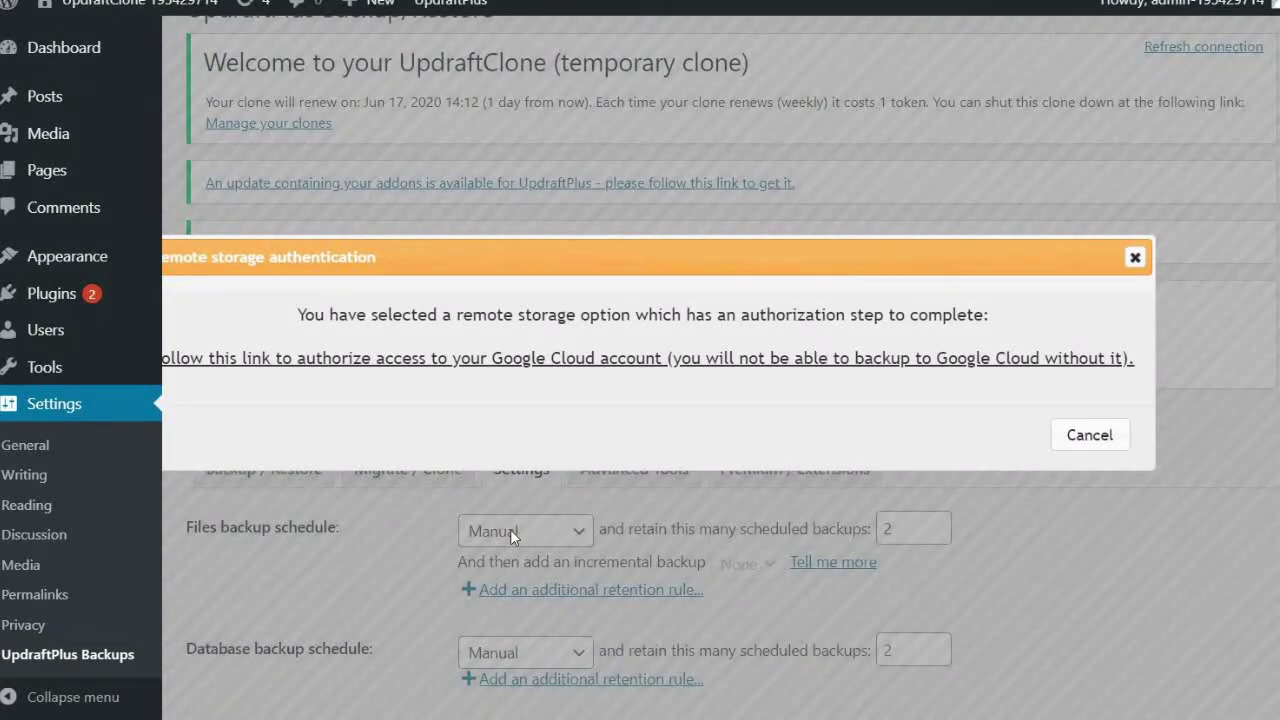
# Follow the Google Cloud authorization link to reach the updraftclone.com consent page
pyautogui.click(502, 368)
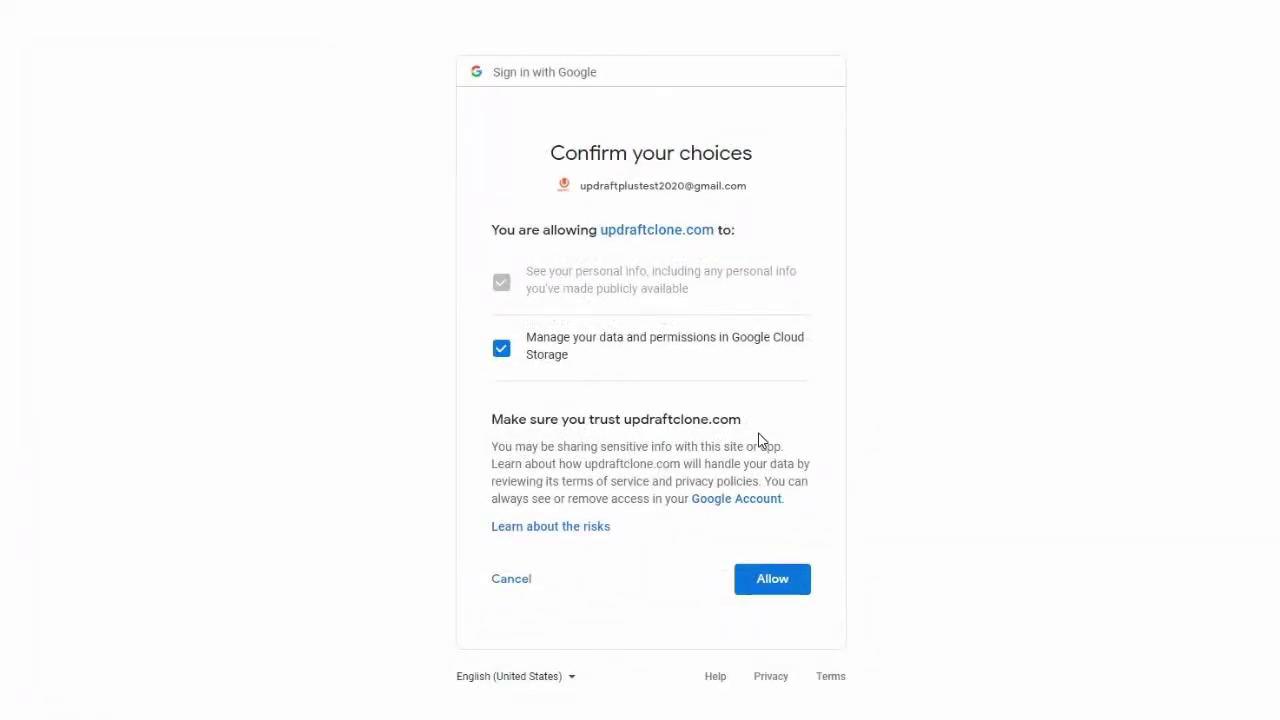